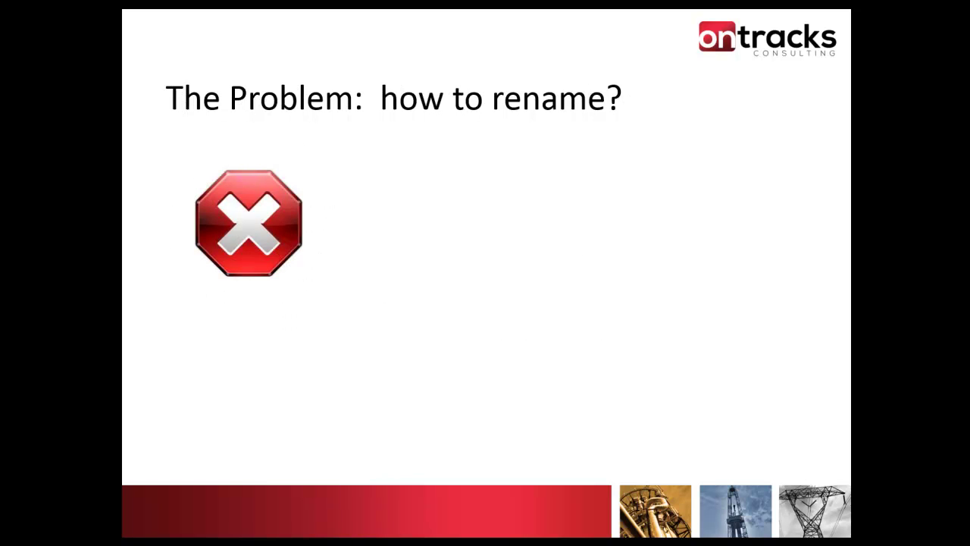
Advance past the point that Maximo doesn't rename records to the MaxEdit slide.
{"action": "key", "text": "Right"}
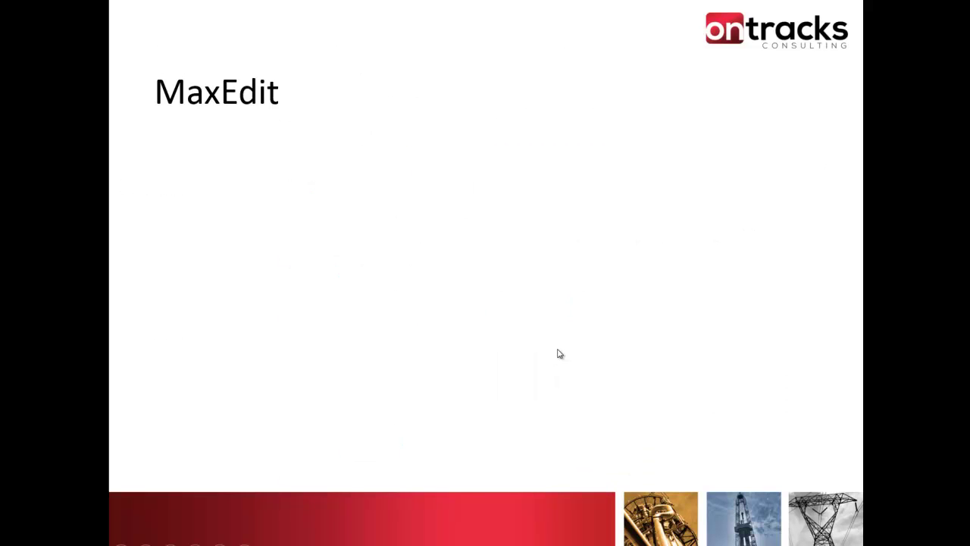
Show the MaxEdit slide's first point about being built into Maximo.
{"action": "left_click", "coordinate": [561, 352]}
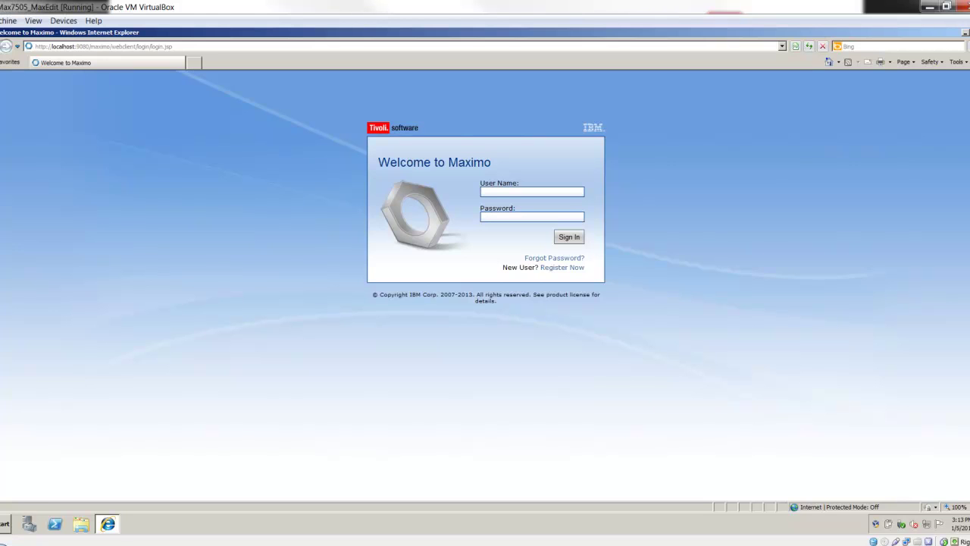
Sign in with the administrator credentials and open the Go To menu's Administration group.
{"action": "type", "text": "maxadmin"}
{"action": "key", "text": "Tab"}
{"action": "type", "text": "maxadmin"}
{"action": "key", "text": "Return"}
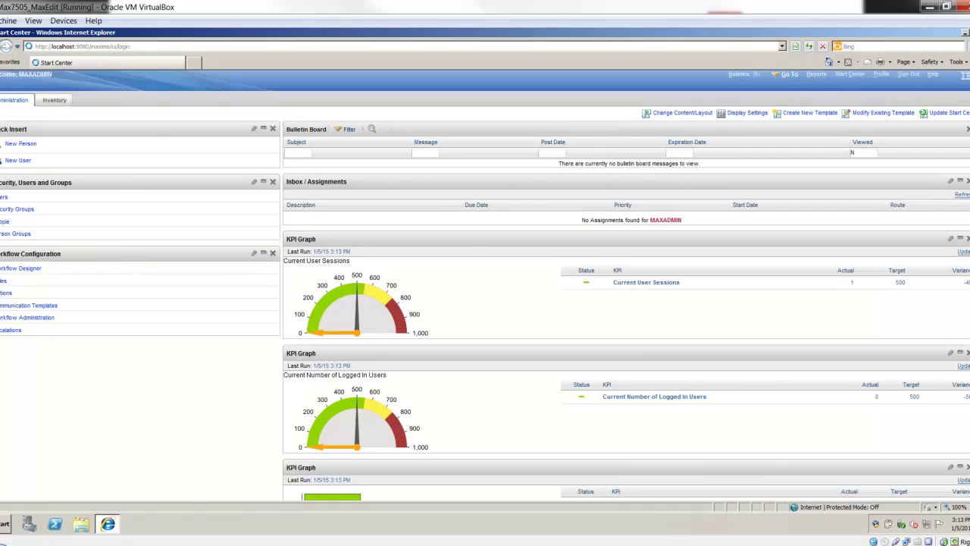
{"action": "left_click", "coordinate": [789, 73]}
{"action": "mouse_move", "coordinate": [804, 85]}
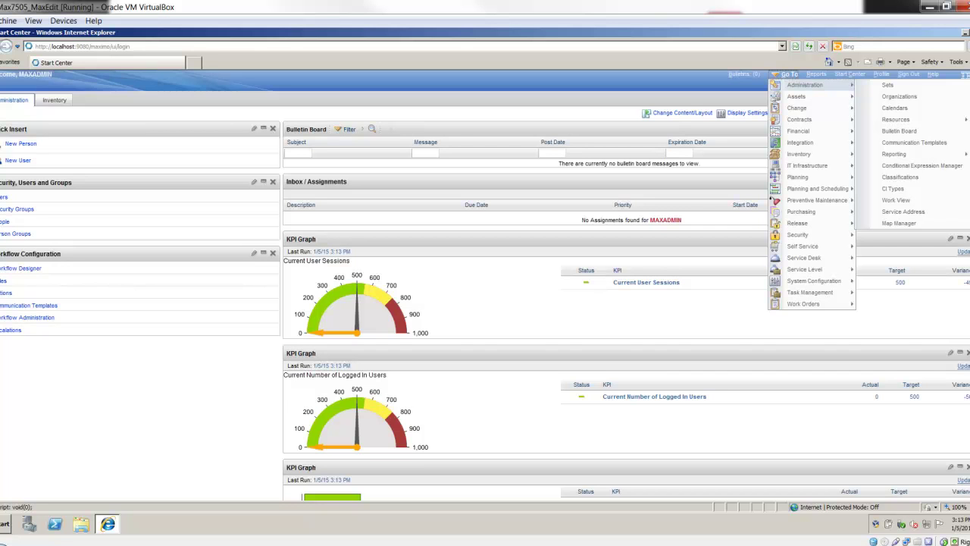
Open Database Configuration and bring up the WORKORDER object record.
{"action": "mouse_move", "coordinate": [815, 280]}
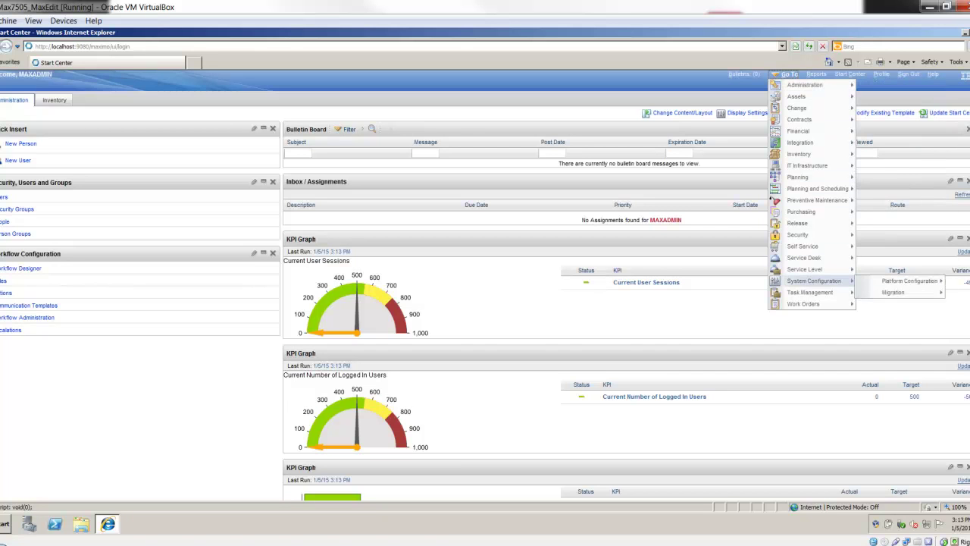
{"action": "mouse_move", "coordinate": [910, 281]}
{"action": "left_click", "coordinate": [812, 315]}
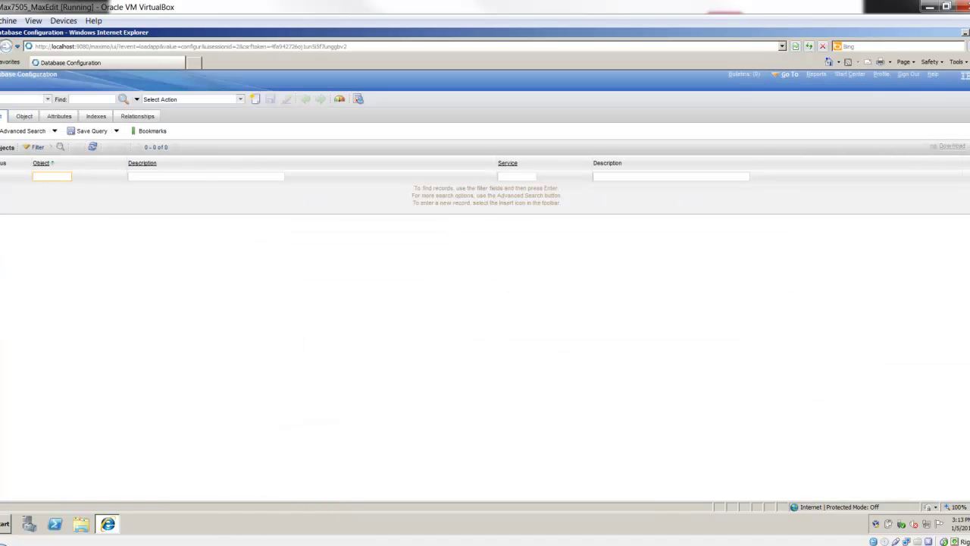
{"action": "type", "text": "WORKORDER"}
{"action": "key", "text": "Return"}
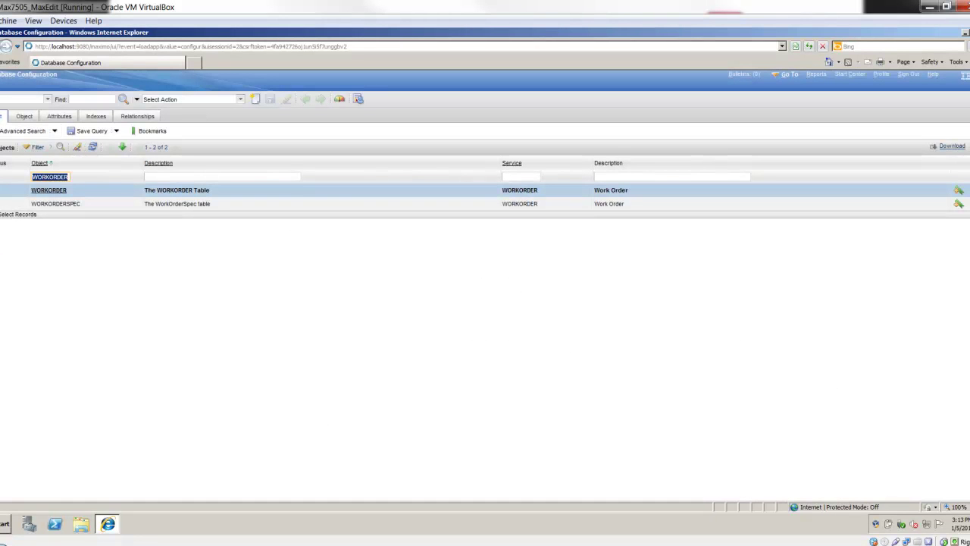
{"action": "left_click", "coordinate": [49, 190]}
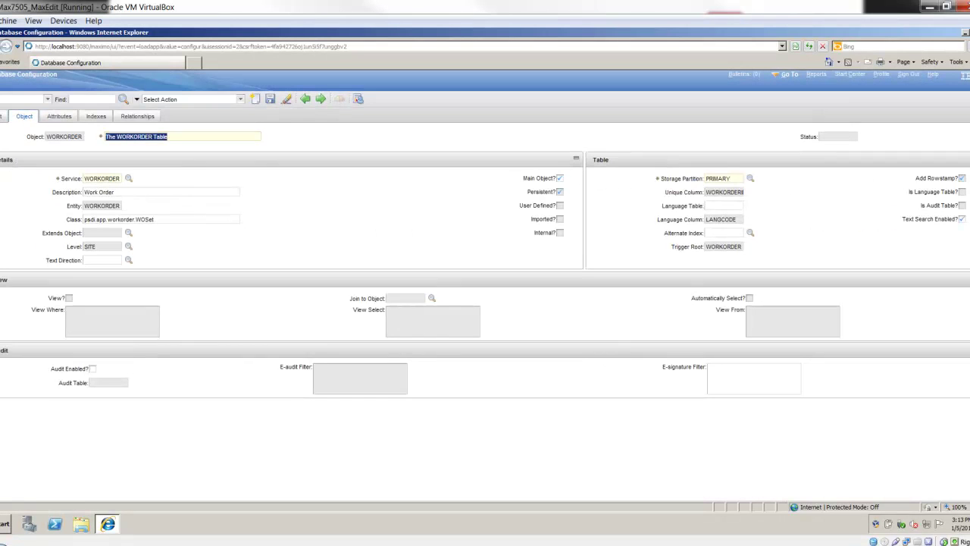
Filter WORKORDER's attributes by LOCATION, showing LOCATION, SPLOCATIONS and WORKLOCATION.
{"action": "left_click", "coordinate": [59, 116]}
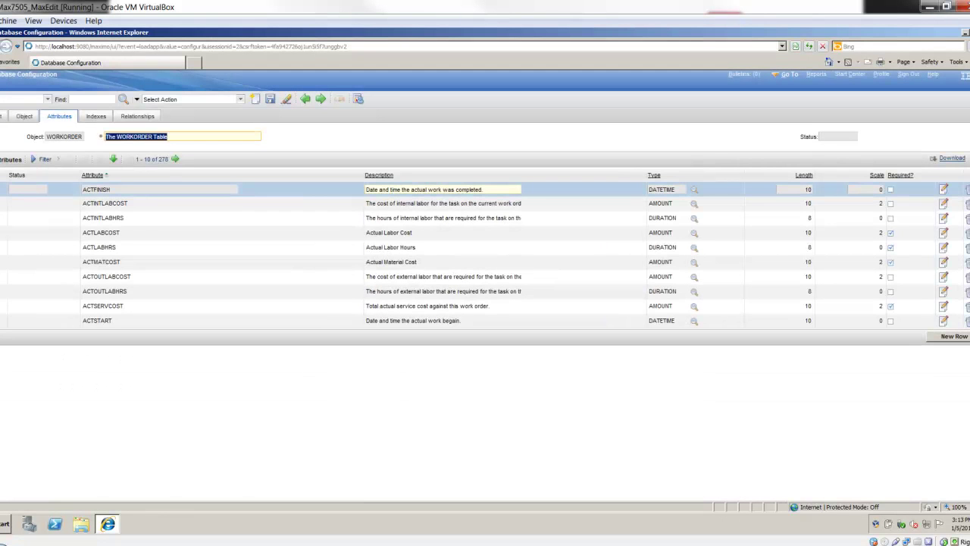
{"action": "left_click", "coordinate": [45, 159]}
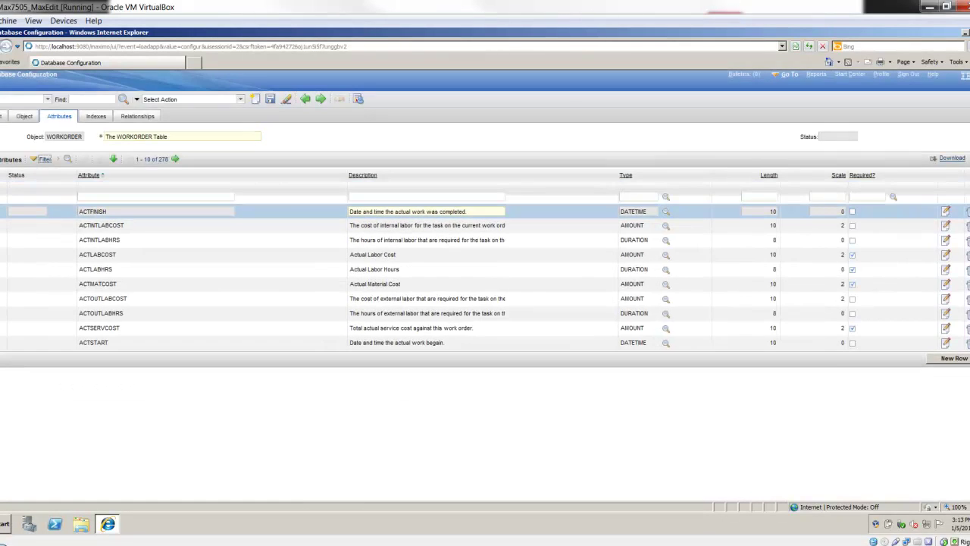
{"action": "type", "text": "LOCATION"}
{"action": "key", "text": "Return"}
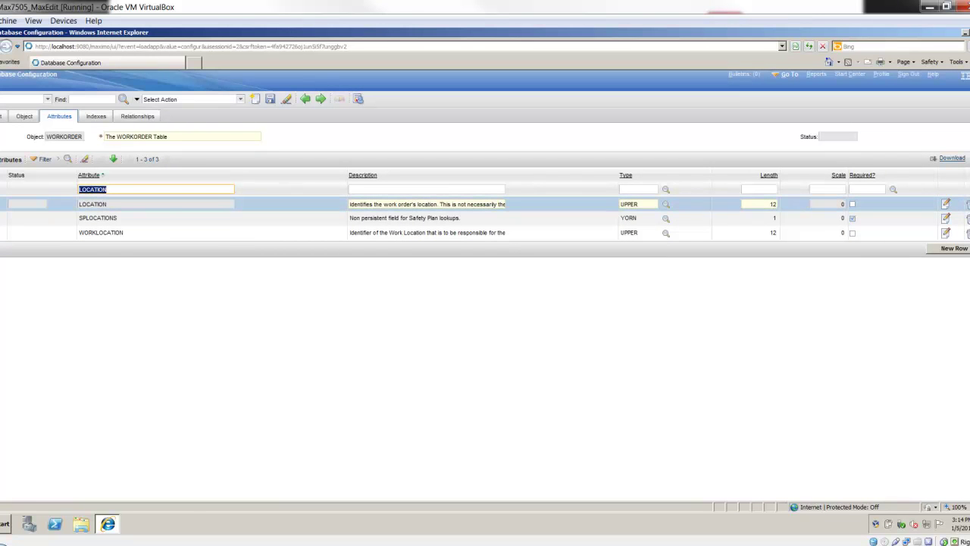
Show LOCATION attribute details: UPPER, length 12, domain LOCATIONCRC, same-as LOCATIONS.
{"action": "left_click", "coordinate": [92, 204]}
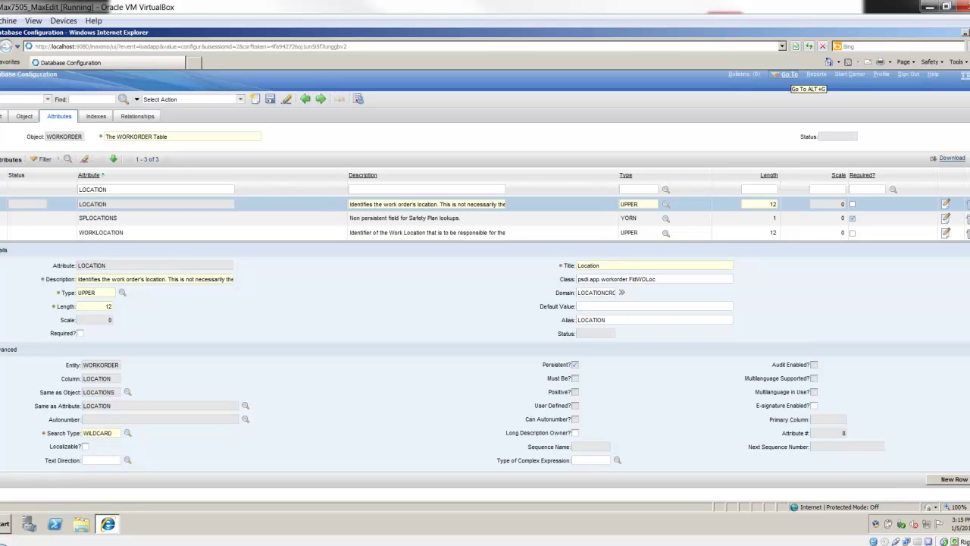
Switch to the Security Groups application.
{"action": "left_click", "coordinate": [789, 74]}
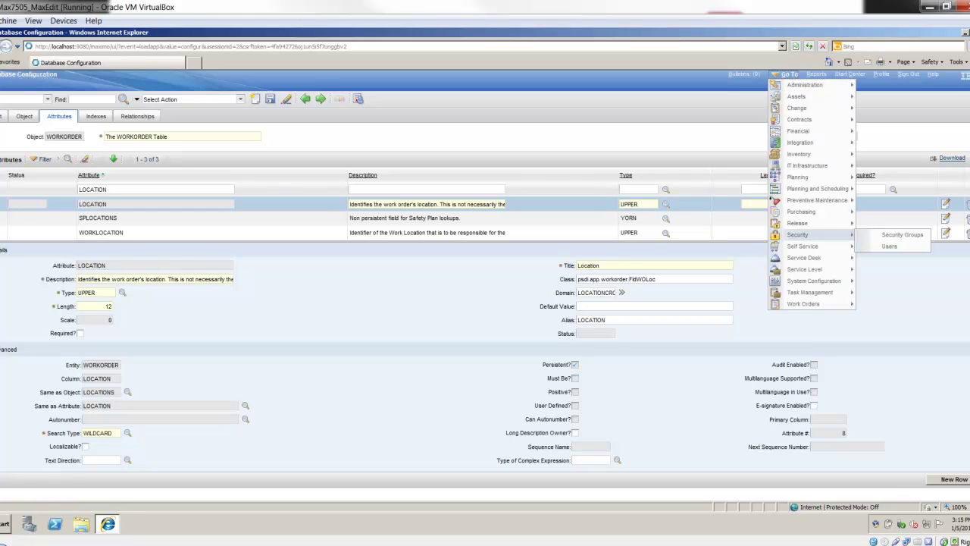
{"action": "mouse_move", "coordinate": [805, 269]}
{"action": "mouse_move", "coordinate": [802, 234]}
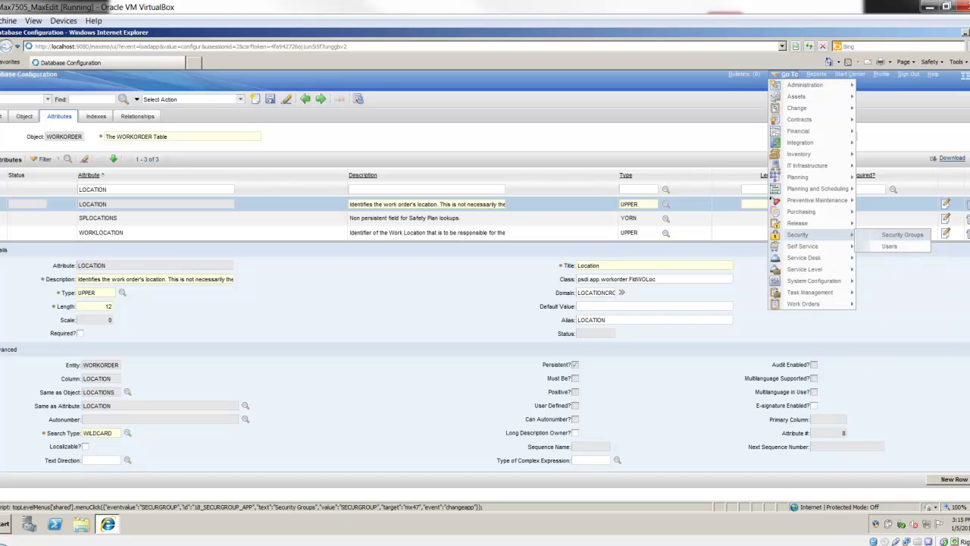
{"action": "left_click", "coordinate": [902, 234]}
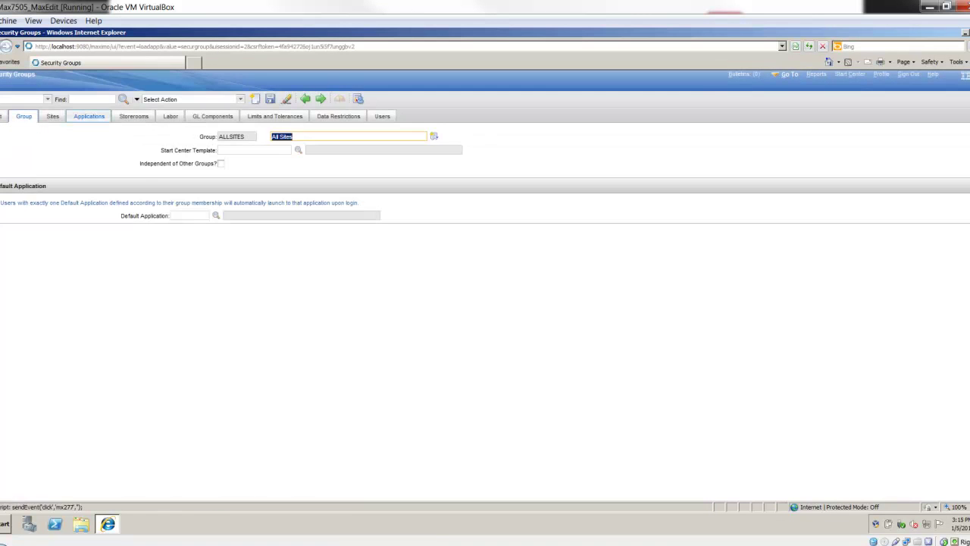
Filter the ALLSITES group's applications by 'ATION' to show the Locations options.
{"action": "left_click", "coordinate": [89, 116]}
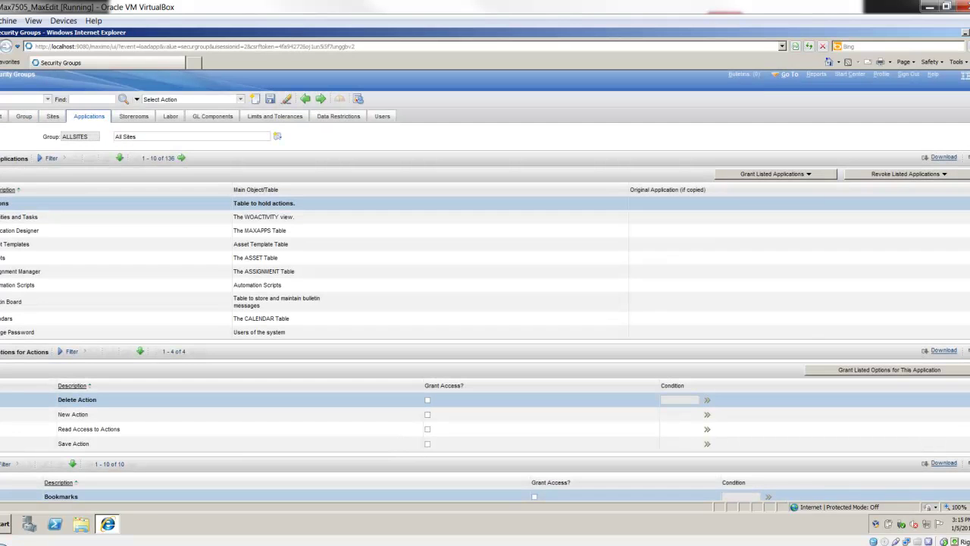
{"action": "left_click", "coordinate": [51, 158]}
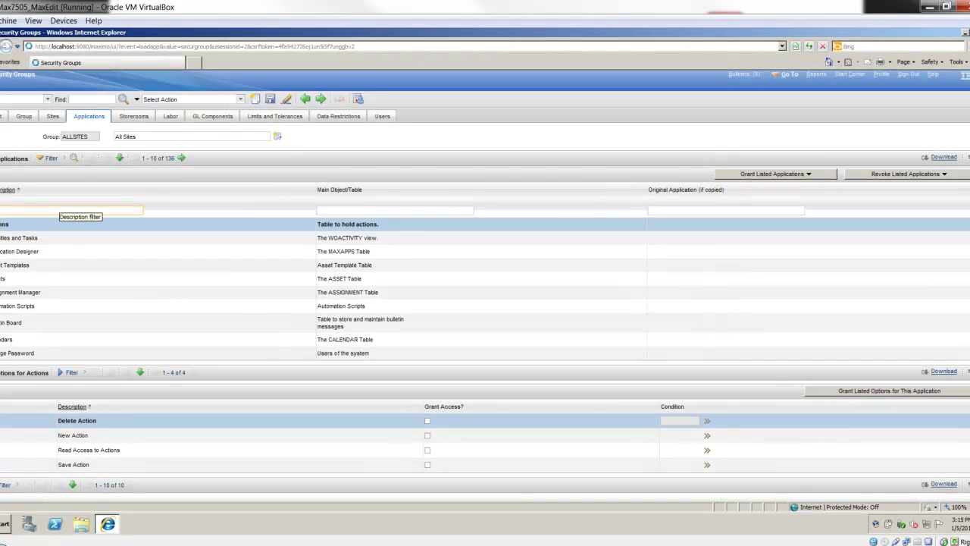
{"action": "type", "text": "ATION"}
{"action": "key", "text": "Return"}
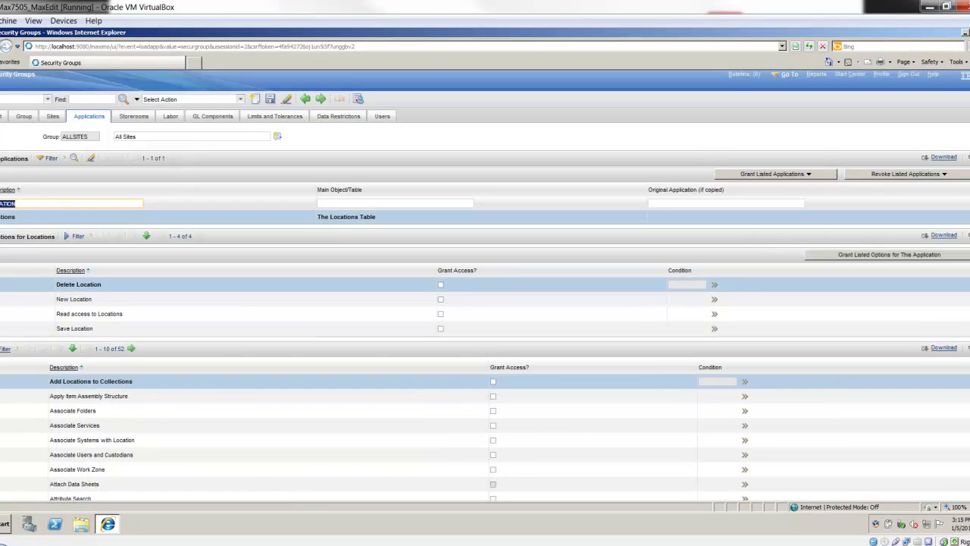
{"action": "scroll", "coordinate": [485, 303], "scroll_direction": "down", "scroll_amount": 1}
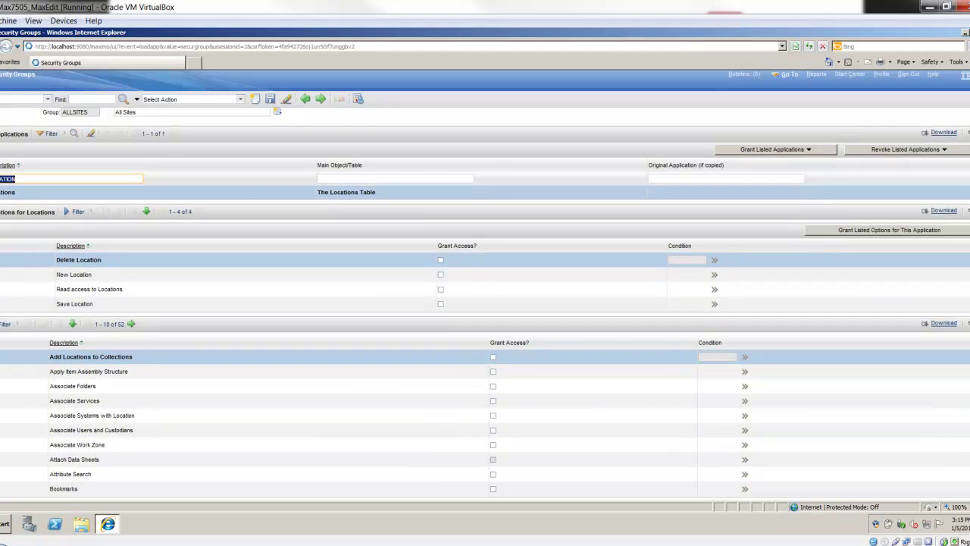
Filter the Locations options by 'rename' to show the ungranted Rename Location option.
{"action": "left_click", "coordinate": [6, 324]}
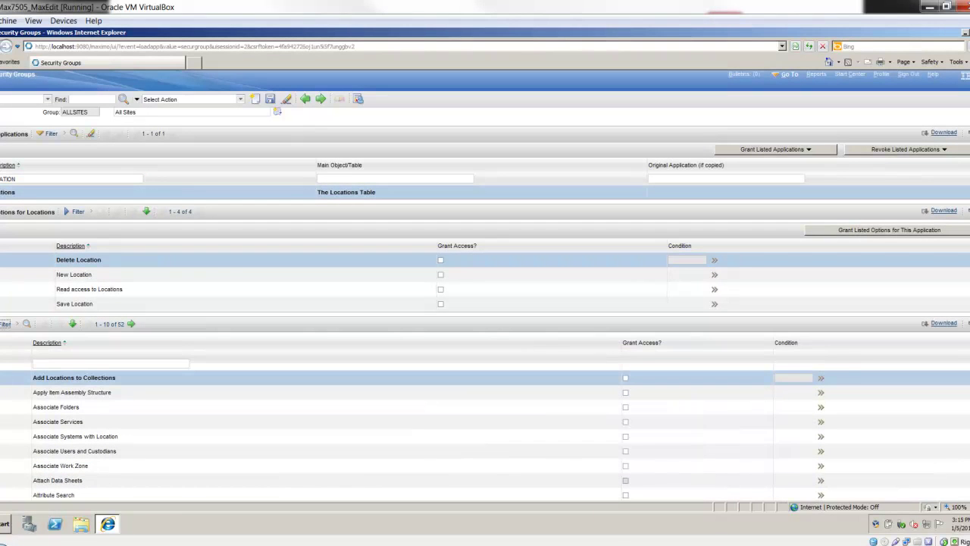
{"action": "type", "text": "rename"}
{"action": "key", "text": "Return"}
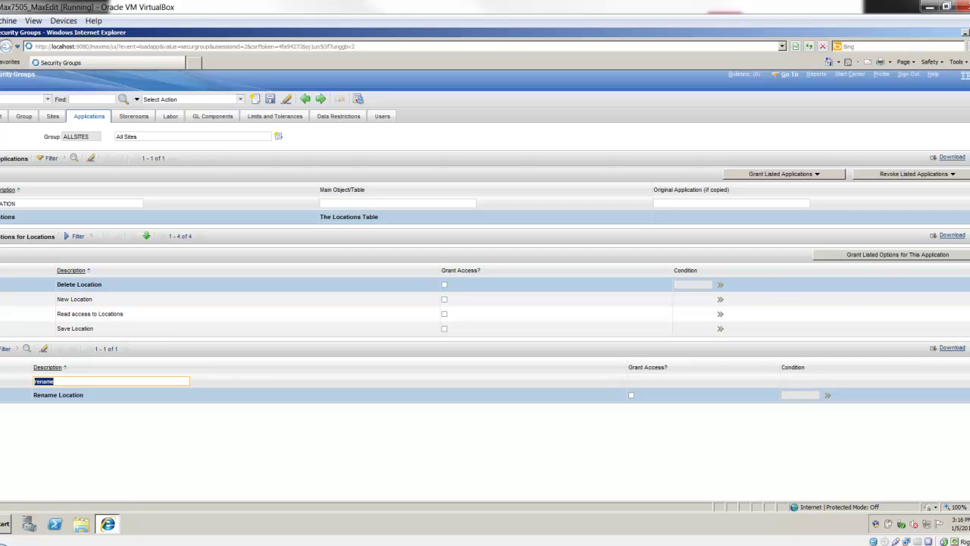
Open Locations and search the location code to find BEDFORD's HVAC System- Main Office.
{"action": "left_click", "coordinate": [788, 73]}
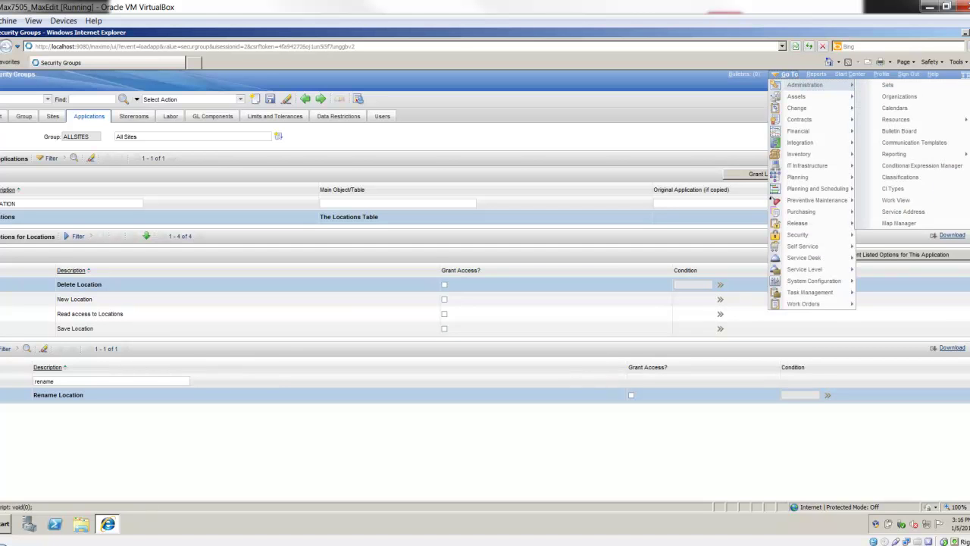
{"action": "mouse_move", "coordinate": [796, 96]}
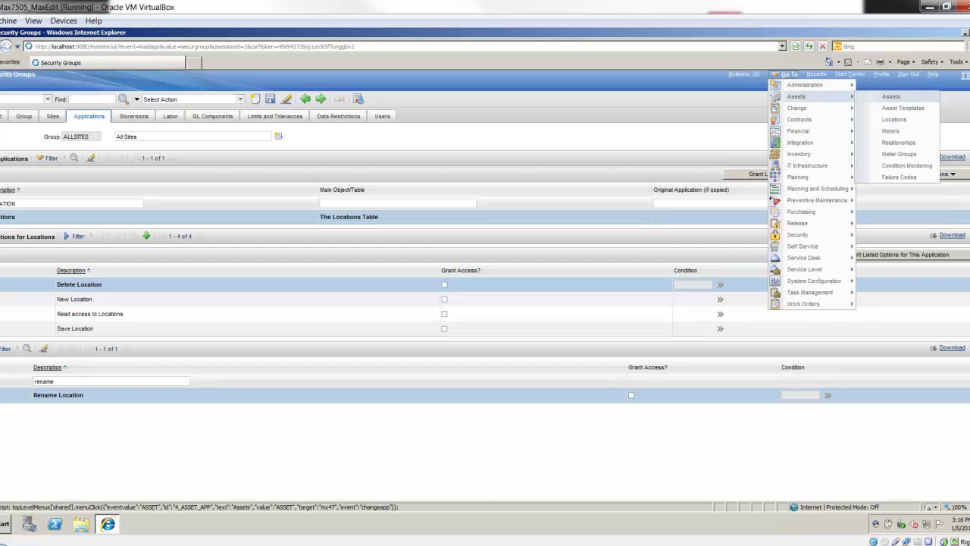
{"action": "left_click", "coordinate": [898, 119]}
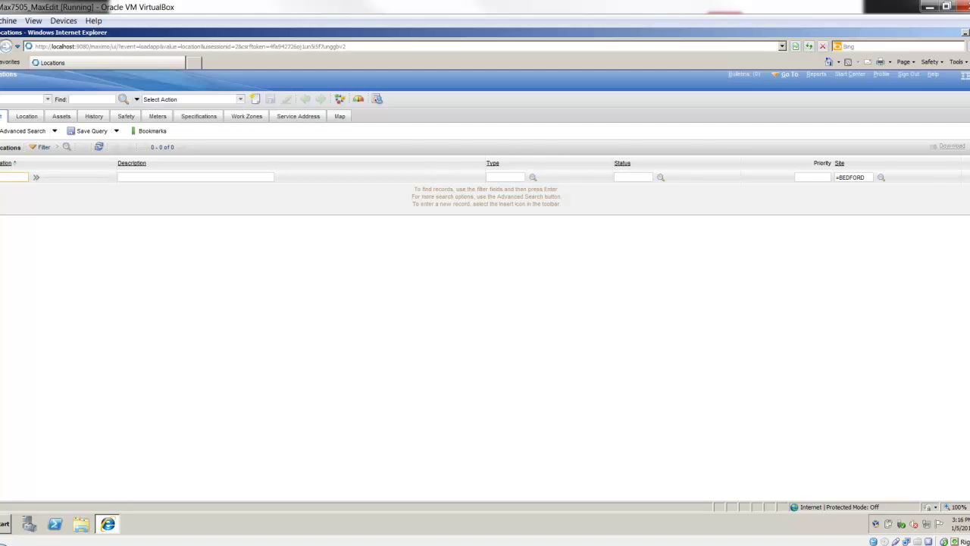
{"action": "type", "text": "00"}
{"action": "key", "text": "Return"}
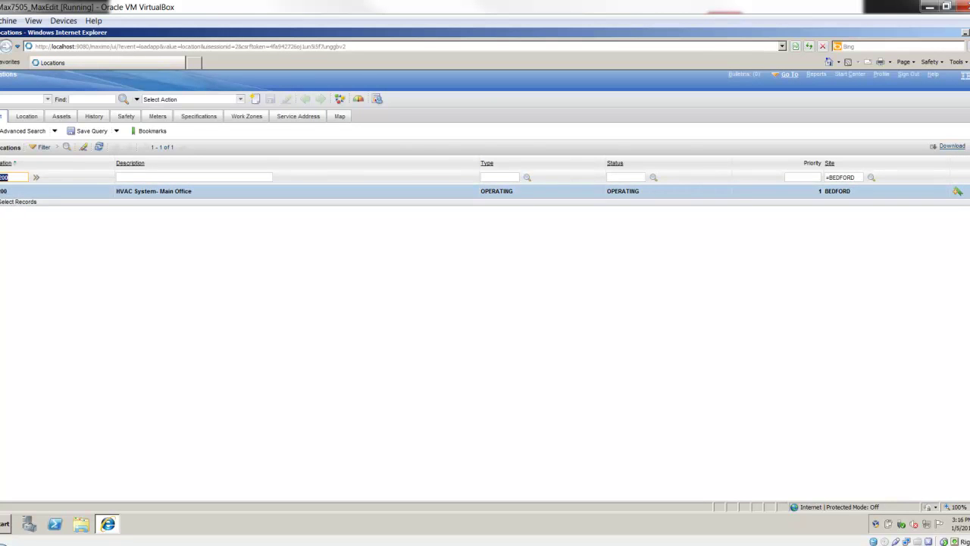
Open Work Order Tracking and filter by location BR200, listing its 20 work orders.
{"action": "left_click", "coordinate": [788, 74]}
{"action": "mouse_move", "coordinate": [807, 303]}
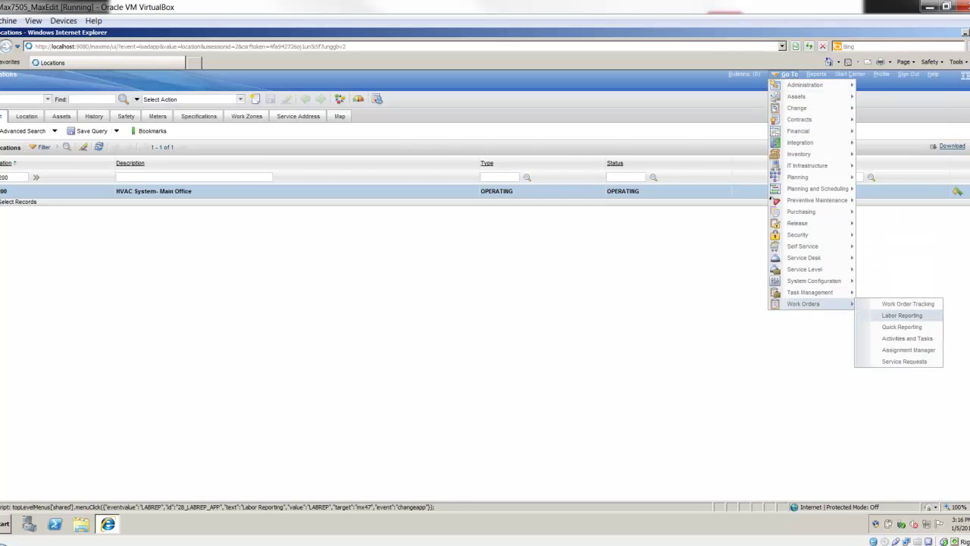
{"action": "left_click", "coordinate": [908, 303]}
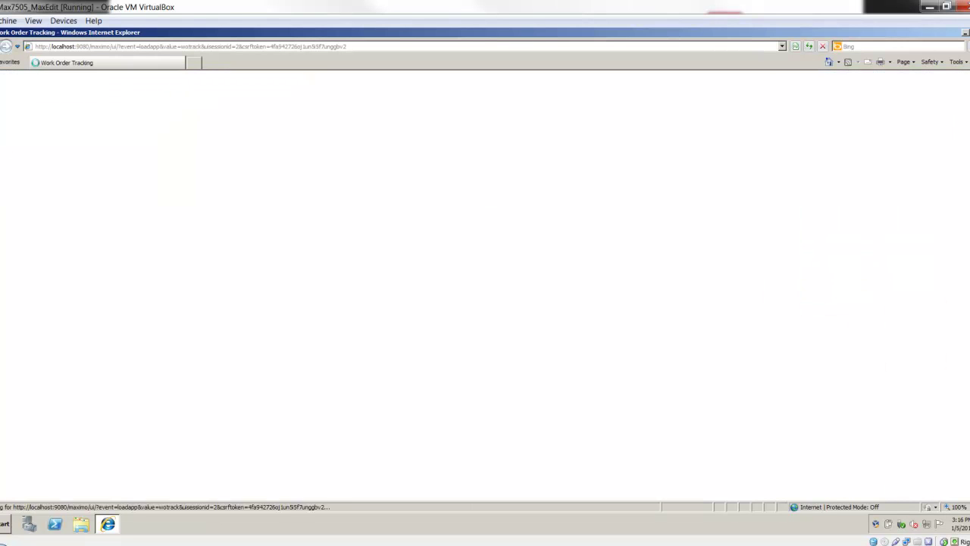
{"action": "left_click", "coordinate": [368, 177]}
{"action": "type", "text": "BR200"}
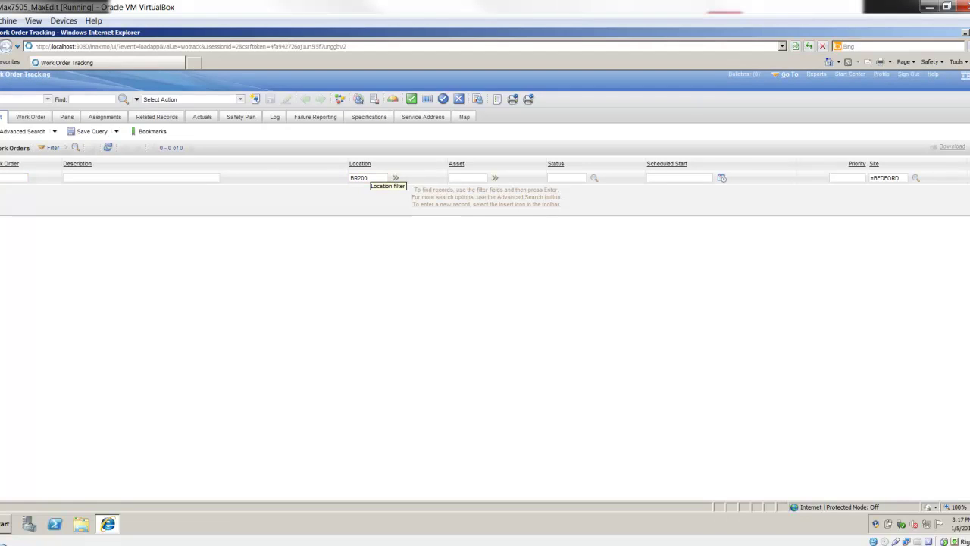
{"action": "key", "text": "Return"}
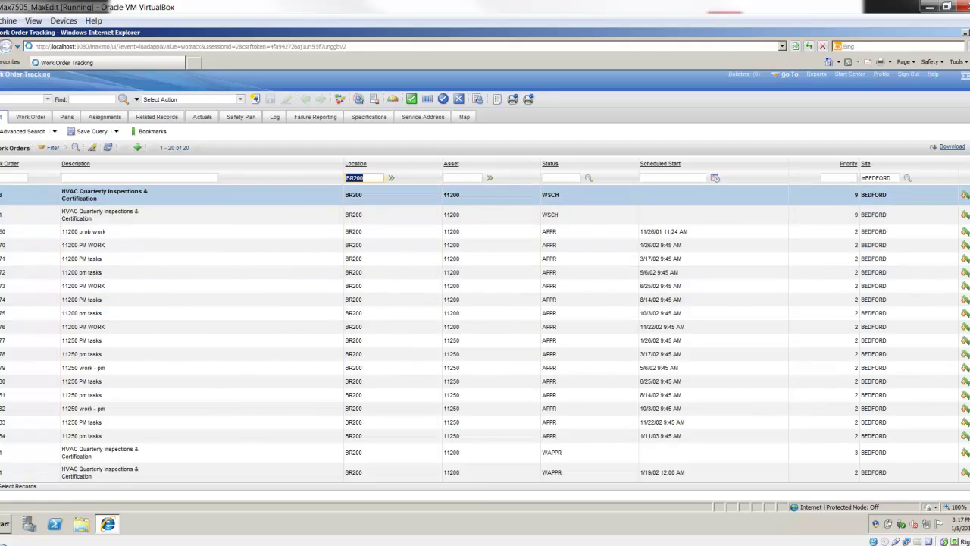
Return to Locations, open the BR200 record, and browse its Select Action menu.
{"action": "left_click", "coordinate": [788, 75]}
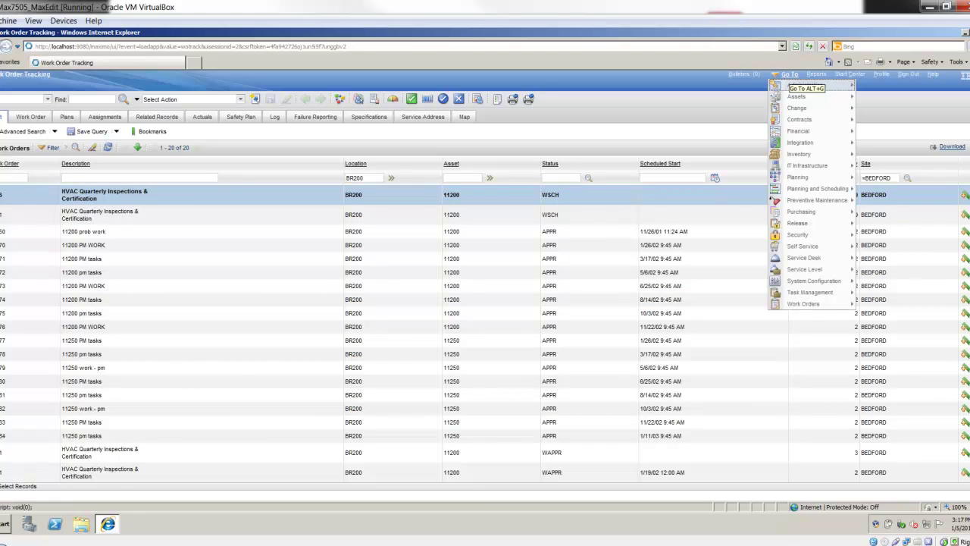
{"action": "mouse_move", "coordinate": [819, 235]}
{"action": "mouse_move", "coordinate": [796, 96]}
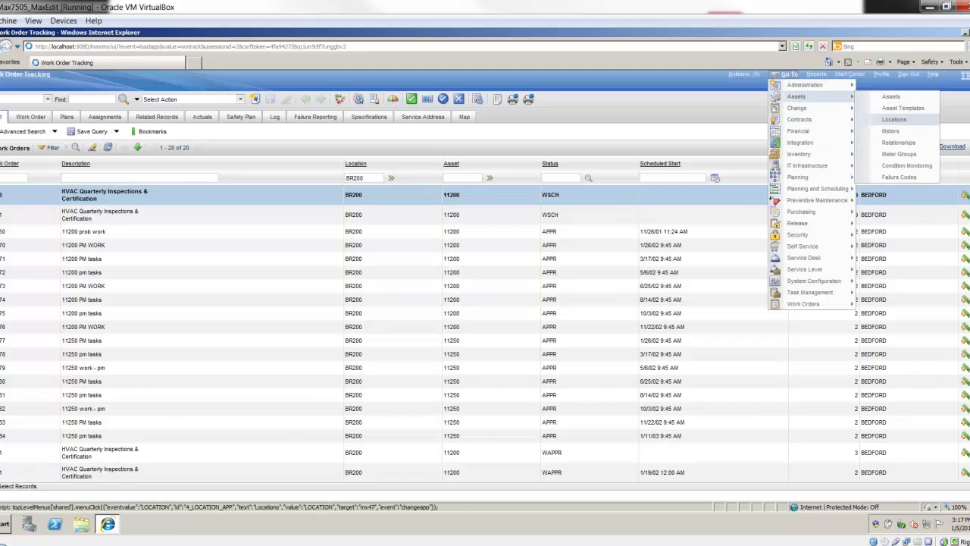
{"action": "left_click", "coordinate": [893, 119]}
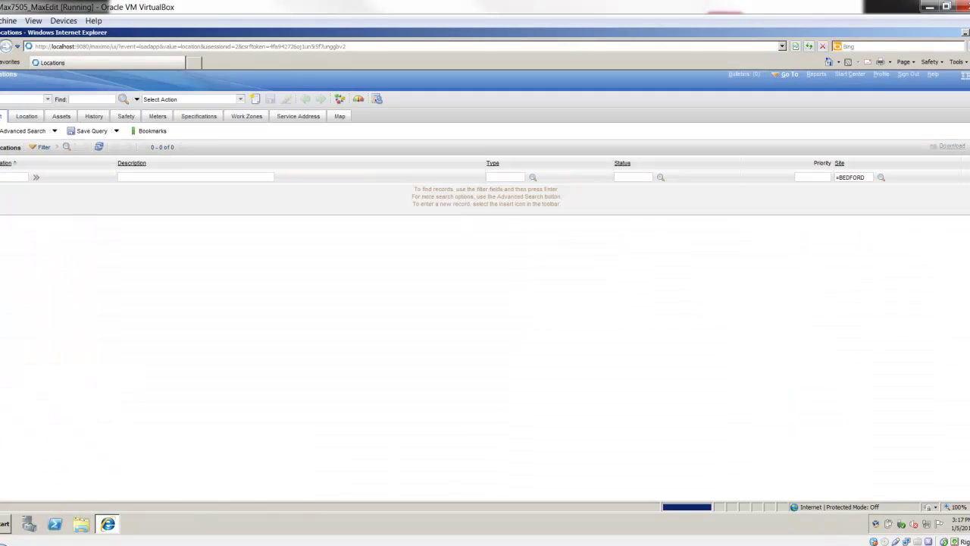
{"action": "left_click", "coordinate": [91, 100]}
{"action": "type", "text": "BR200"}
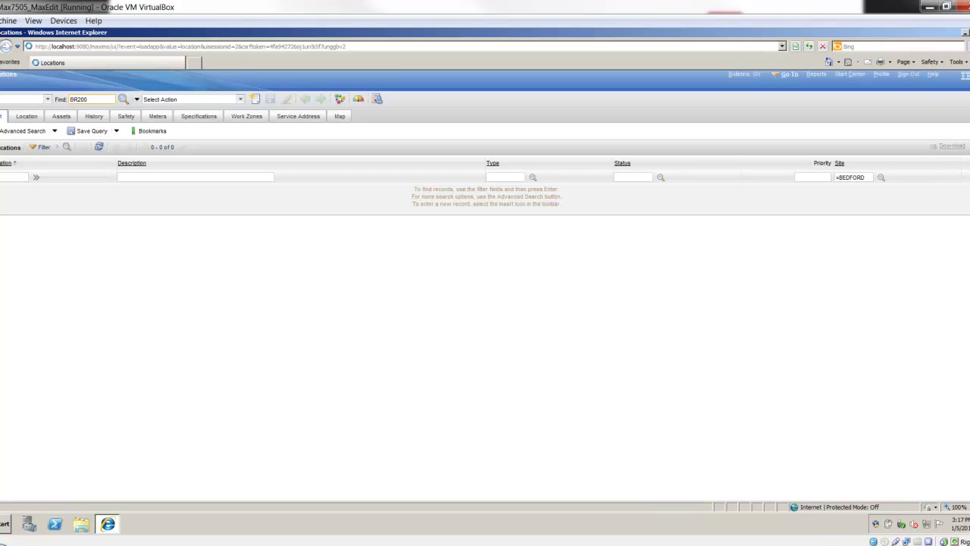
{"action": "key", "text": "Return"}
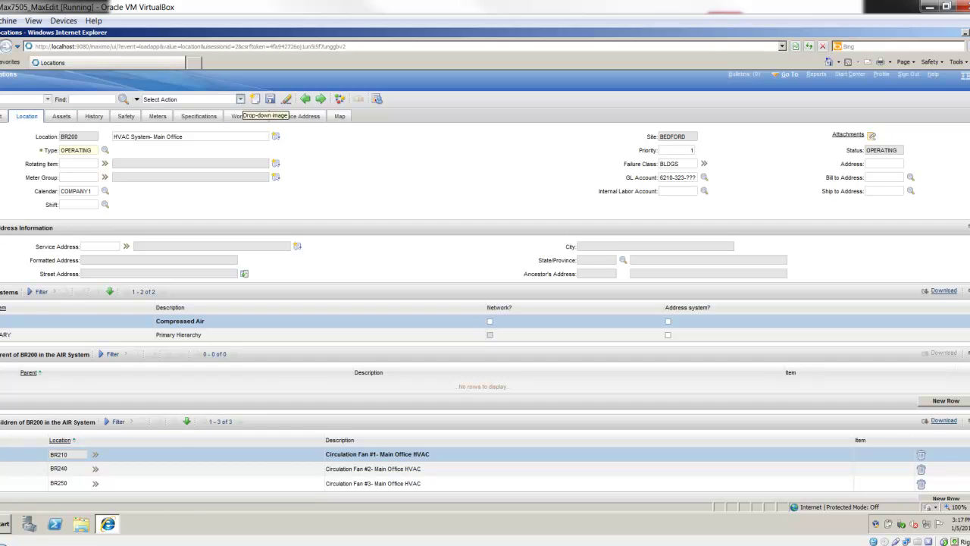
{"action": "left_click", "coordinate": [241, 100]}
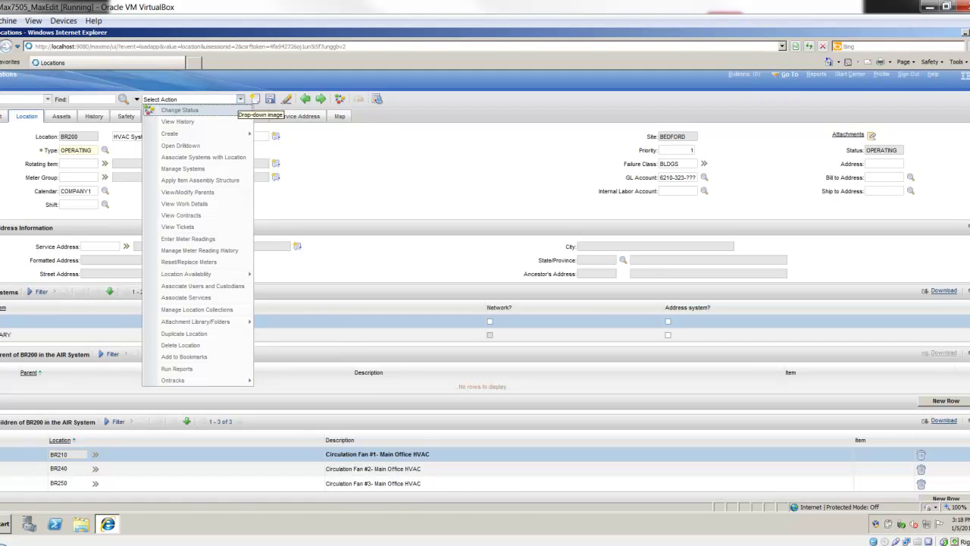
{"action": "mouse_move", "coordinate": [198, 379]}
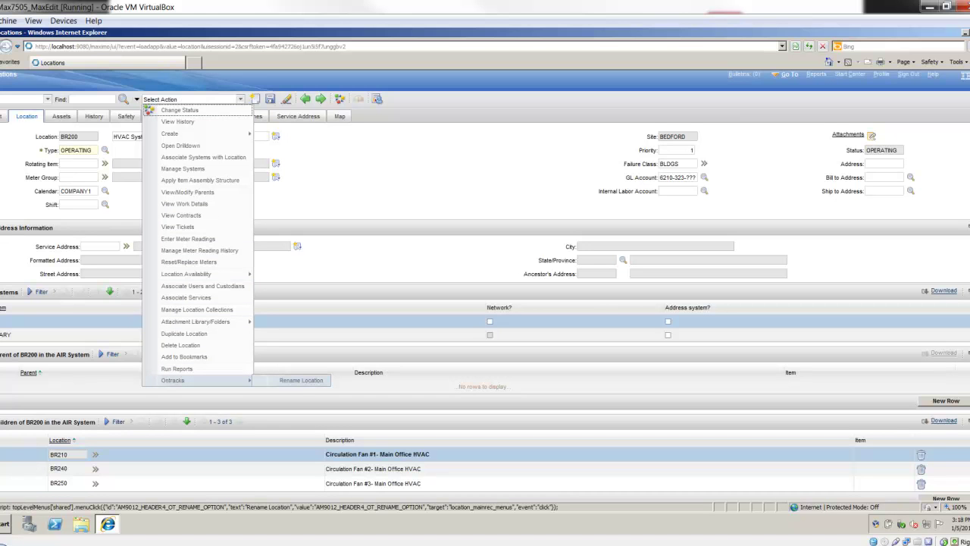
Open the Ontracks Rename Location dialog for BR200 with Backup taken and Dry run ticked.
{"action": "left_click", "coordinate": [301, 380]}
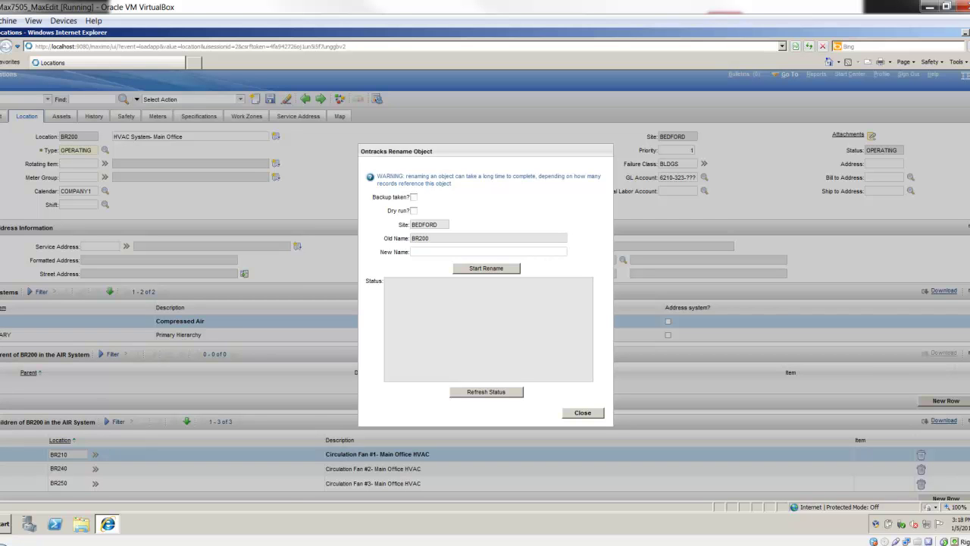
{"action": "left_click", "coordinate": [414, 197]}
{"action": "left_click", "coordinate": [414, 210]}
Enter BR999 as the new name after BR210 is rejected as an existing location.
{"action": "left_click", "coordinate": [474, 251]}
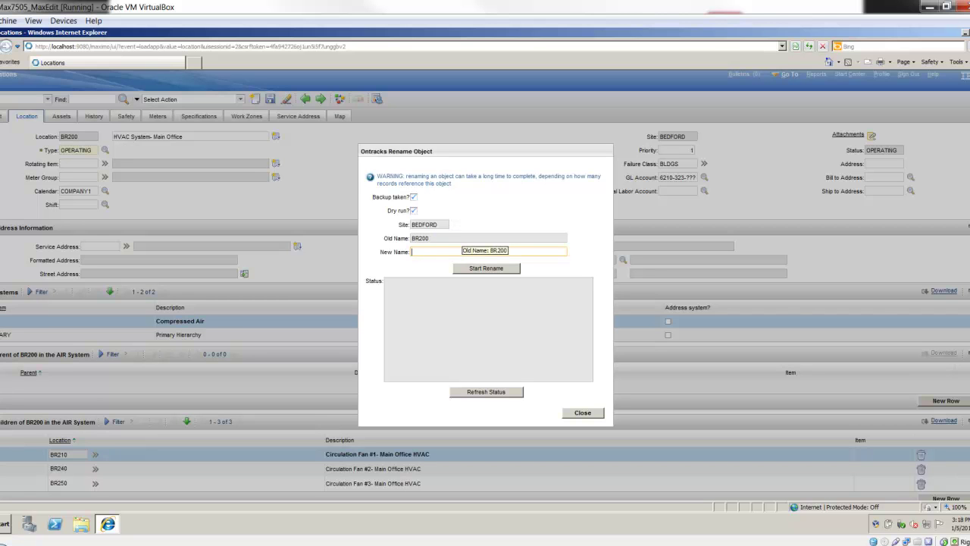
{"action": "type", "text": "BR210"}
{"action": "key", "text": "Tab"}
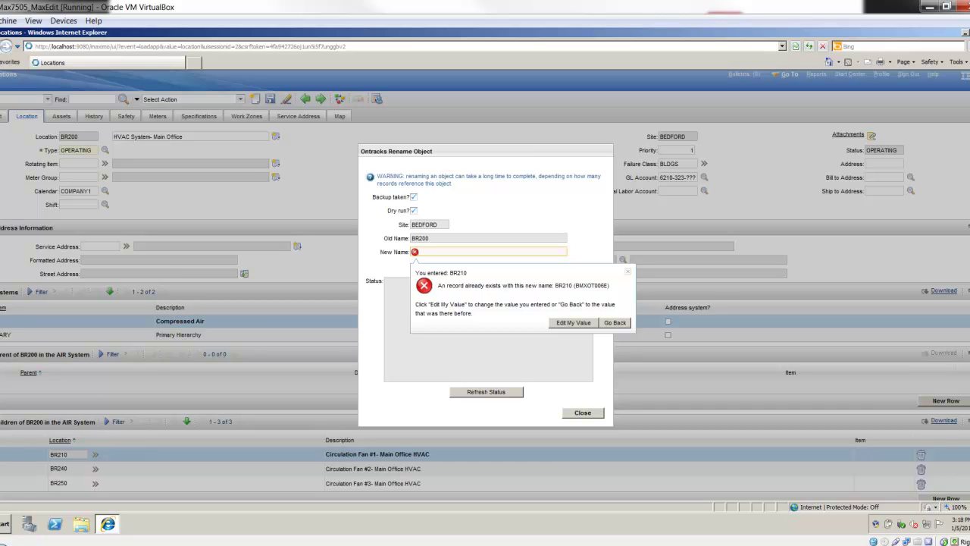
{"action": "key", "text": "Return"}
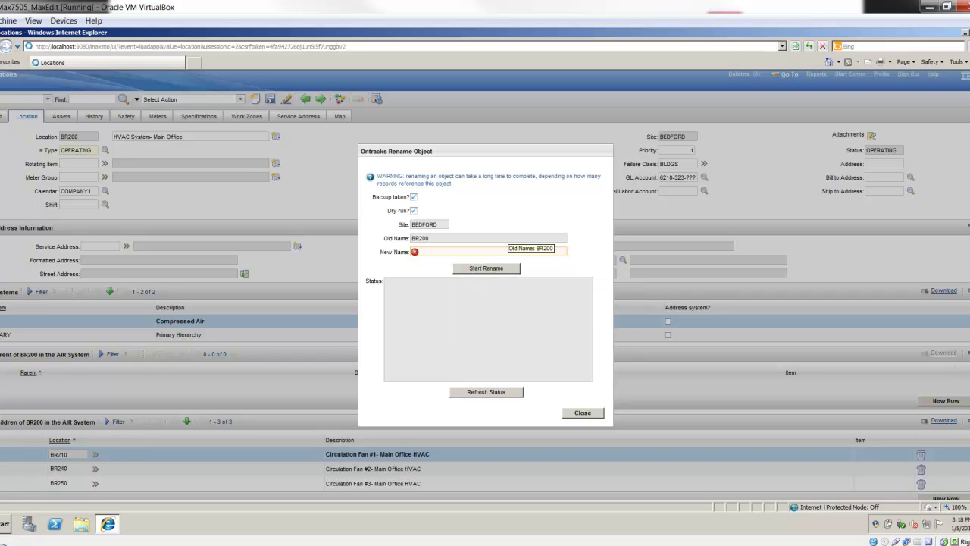
{"action": "type", "text": "BR999"}
{"action": "key", "text": "Tab"}
{"action": "key", "text": "Return"}
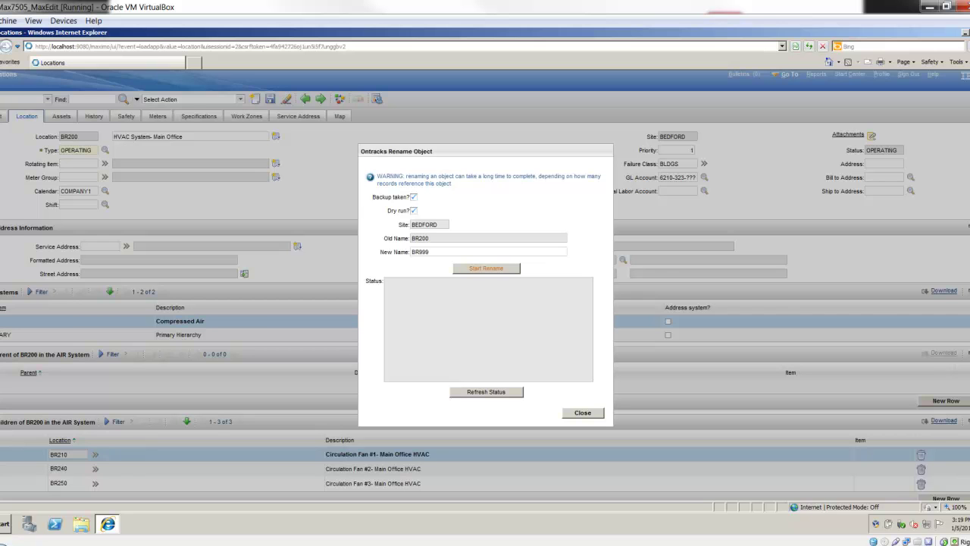
Start the dry-run rename of BR200 to BR999 and scroll through the status log.
{"action": "left_click", "coordinate": [486, 268]}
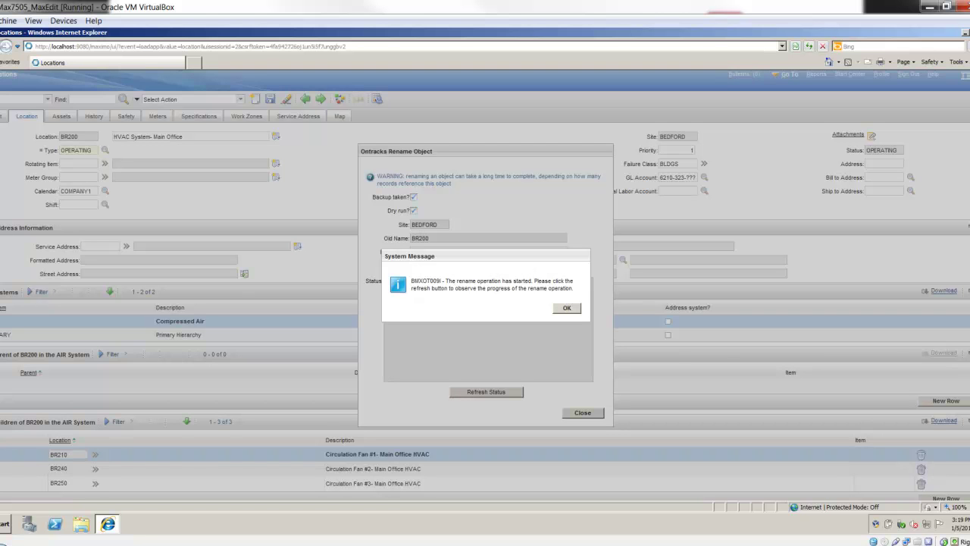
{"action": "key", "text": "Return"}
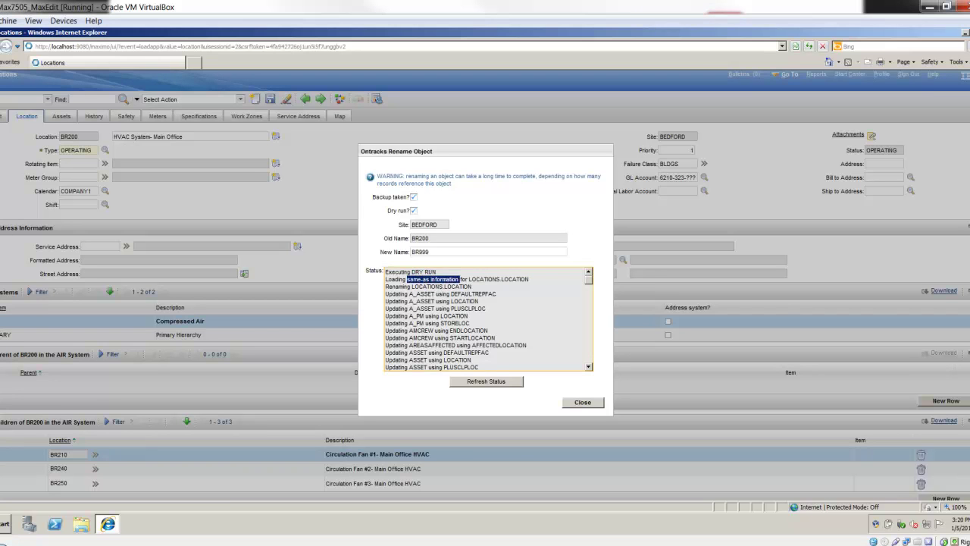
{"action": "left_click", "coordinate": [497, 294]}
{"action": "scroll", "coordinate": [488, 319], "scroll_direction": "down", "scroll_amount": 1}
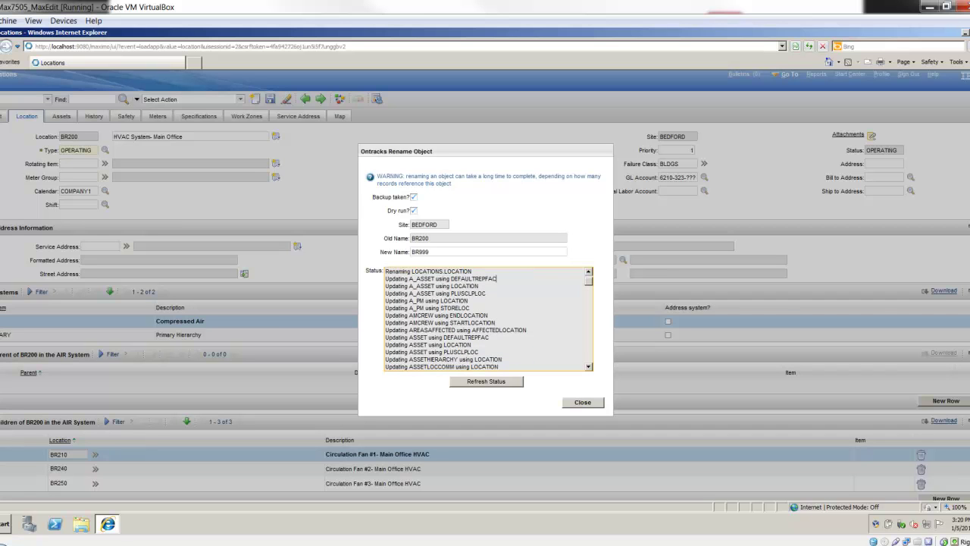
{"action": "scroll", "coordinate": [488, 319], "scroll_direction": "down", "scroll_amount": 1}
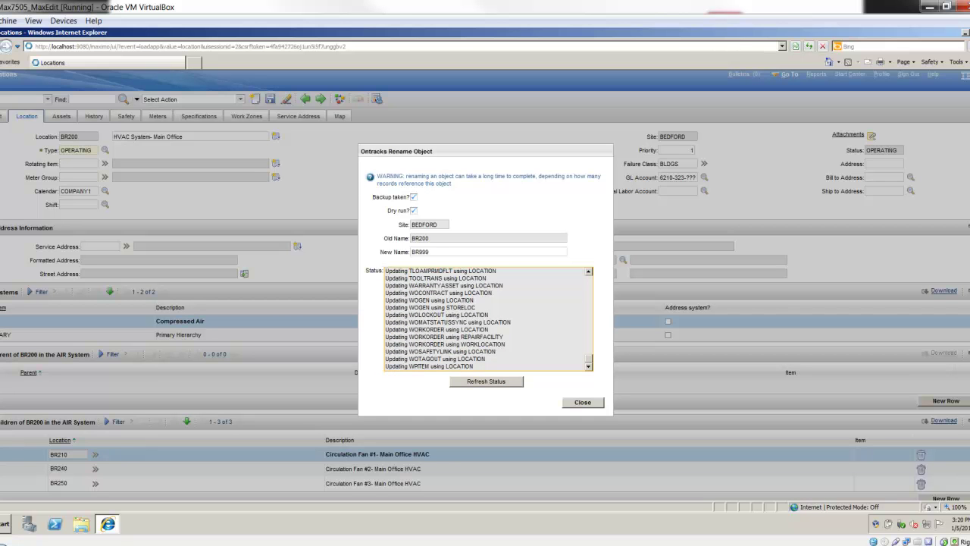
Refresh the status until the dry run completes, dismiss the message, and close the window.
{"action": "left_click", "coordinate": [486, 381]}
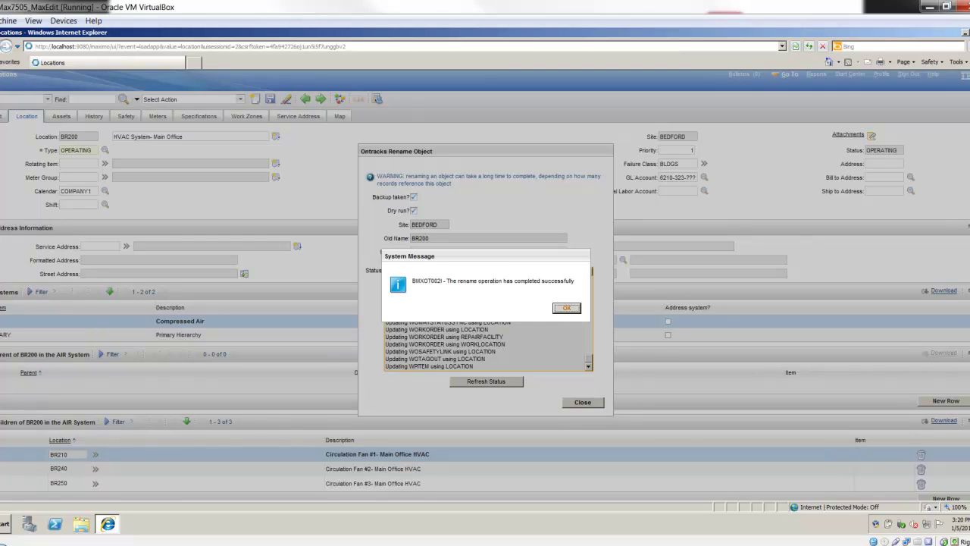
{"action": "key", "text": "Return"}
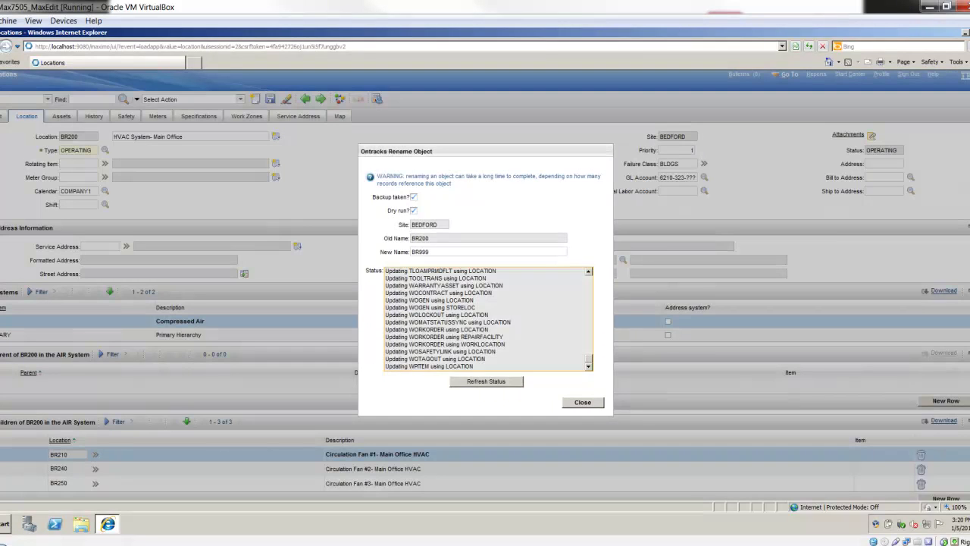
{"action": "key", "text": "Tab"}
Close the dry-run window and reopen Ontracks Rename Location for BR200.
{"action": "key", "text": "Return"}
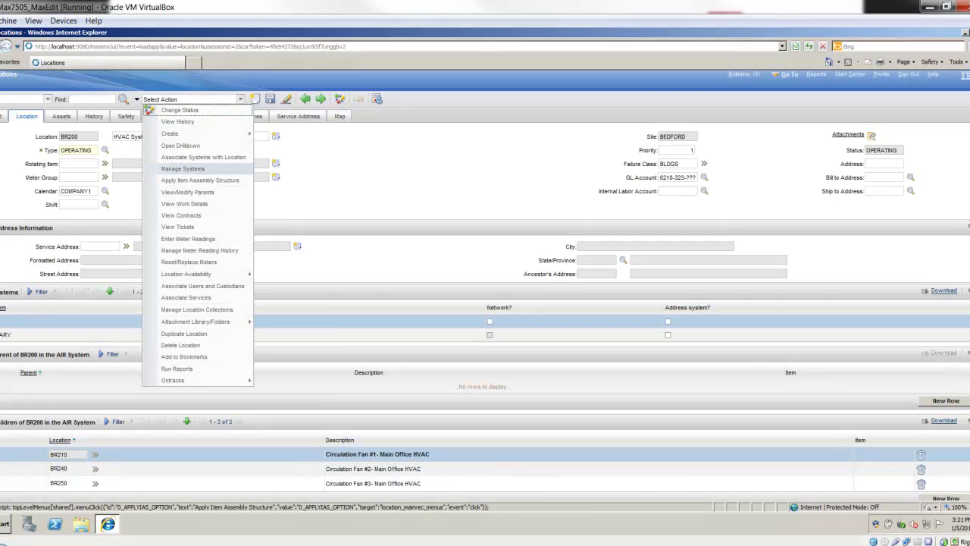
{"action": "mouse_move", "coordinate": [197, 379]}
{"action": "left_click", "coordinate": [301, 380]}
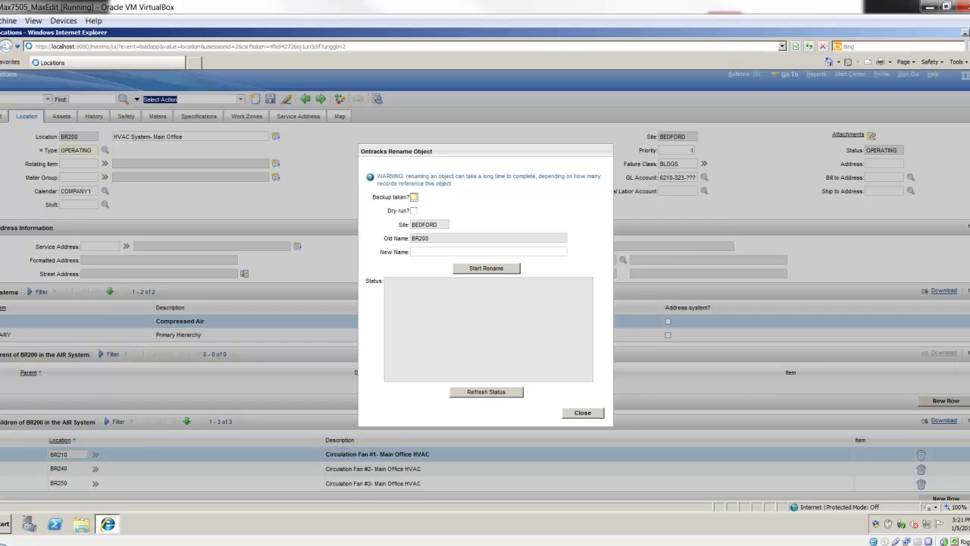
Start the real rename to BR999 without dry run and refresh its progress.
{"action": "left_click", "coordinate": [488, 252]}
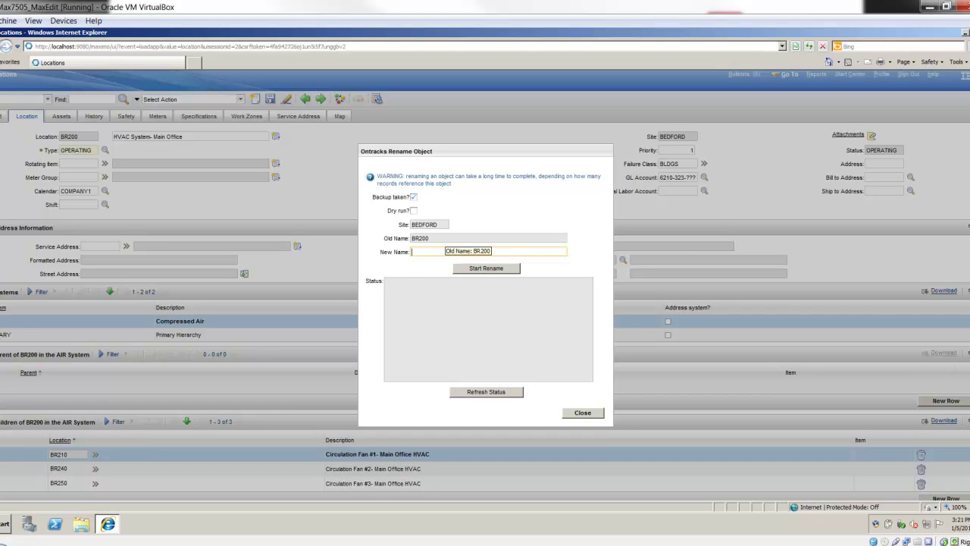
{"action": "type", "text": "BR999"}
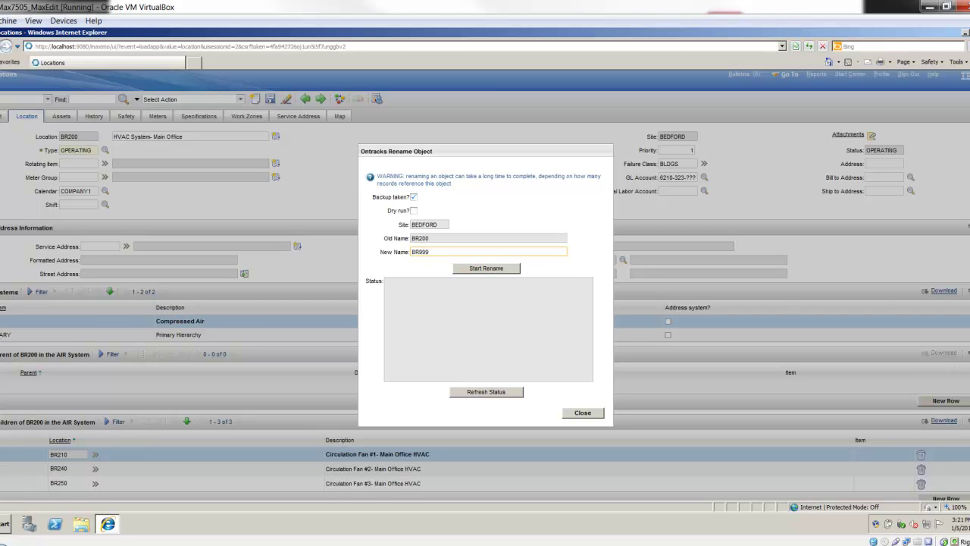
{"action": "key", "text": "Tab"}
{"action": "key", "text": "Return"}
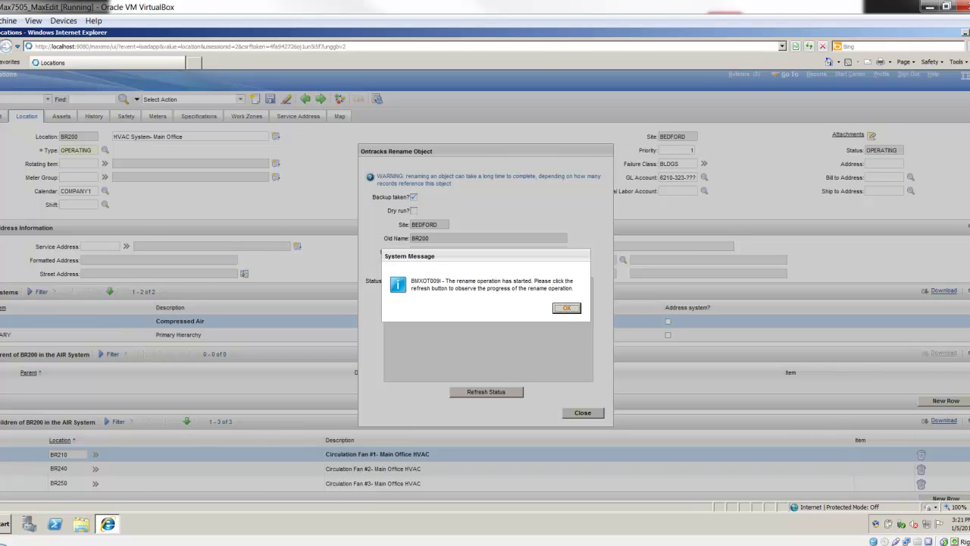
{"action": "key", "text": "Return"}
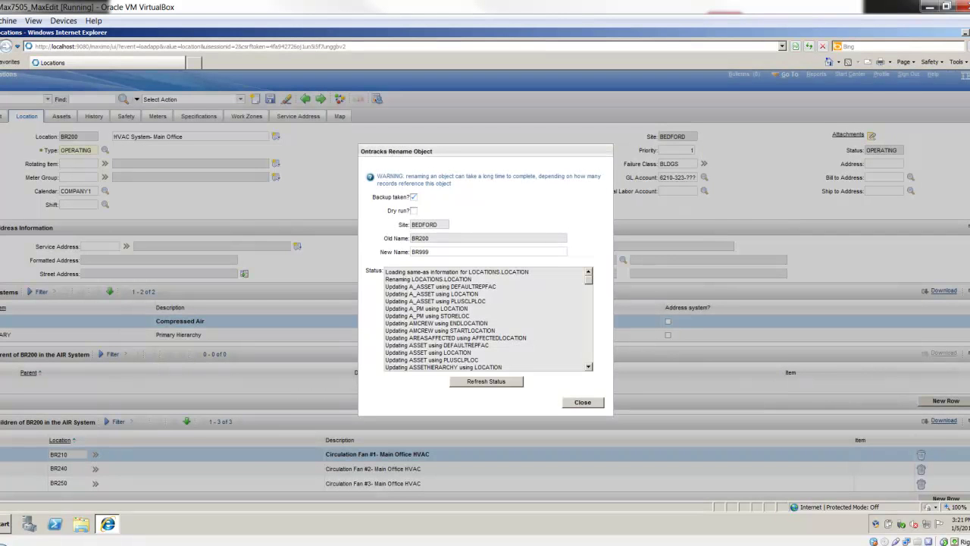
{"action": "key", "text": "Return"}
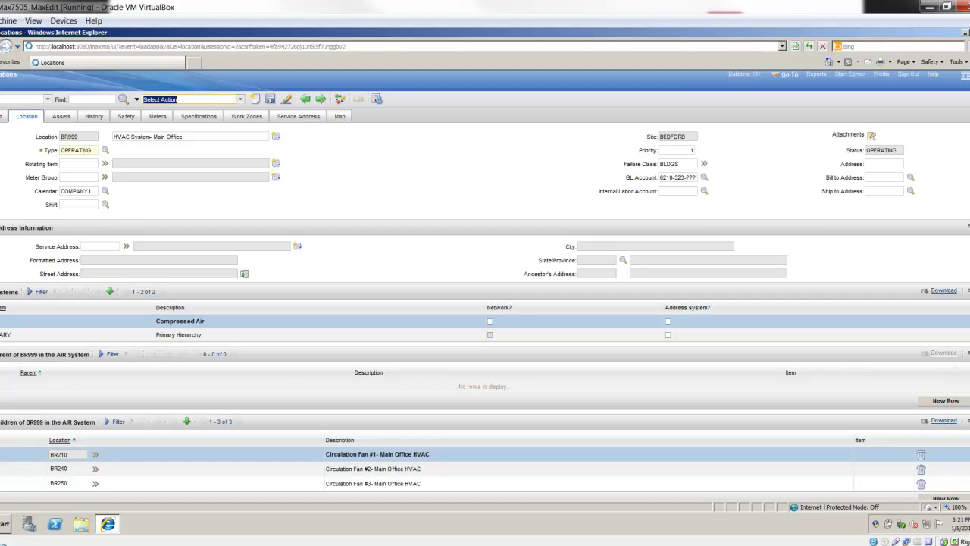
Open asset 11200 from BR999's Assets tab and confirm its Location reads BR999.
{"action": "left_click", "coordinate": [61, 116]}
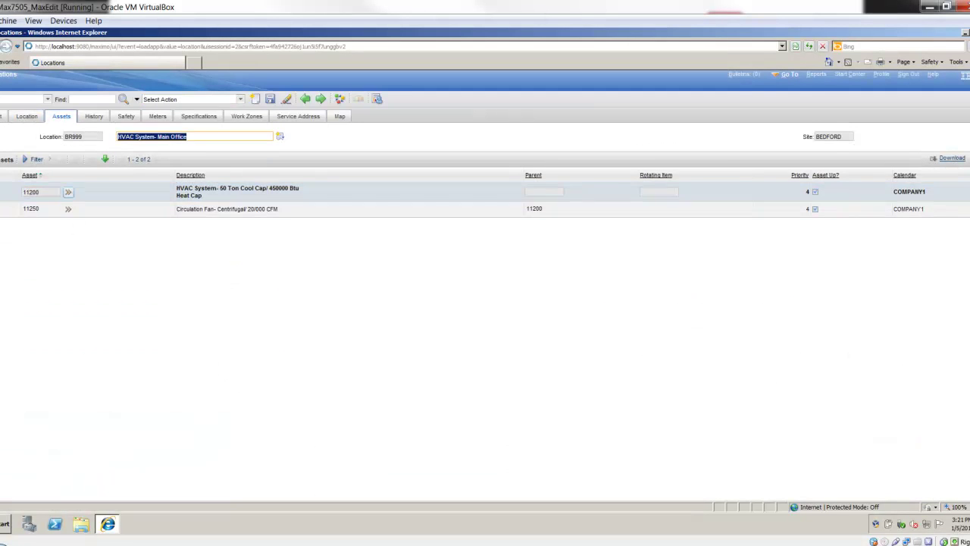
{"action": "left_click", "coordinate": [68, 192]}
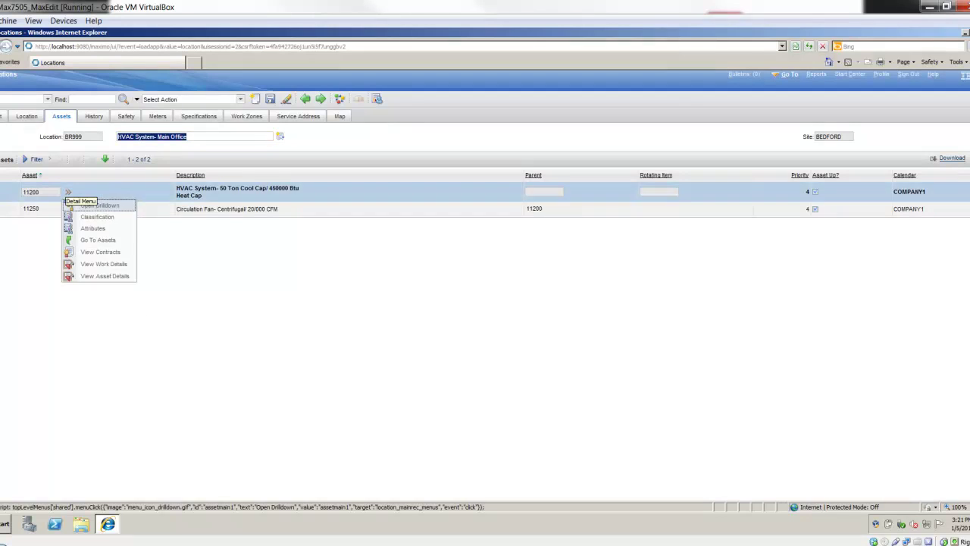
{"action": "left_click", "coordinate": [98, 240]}
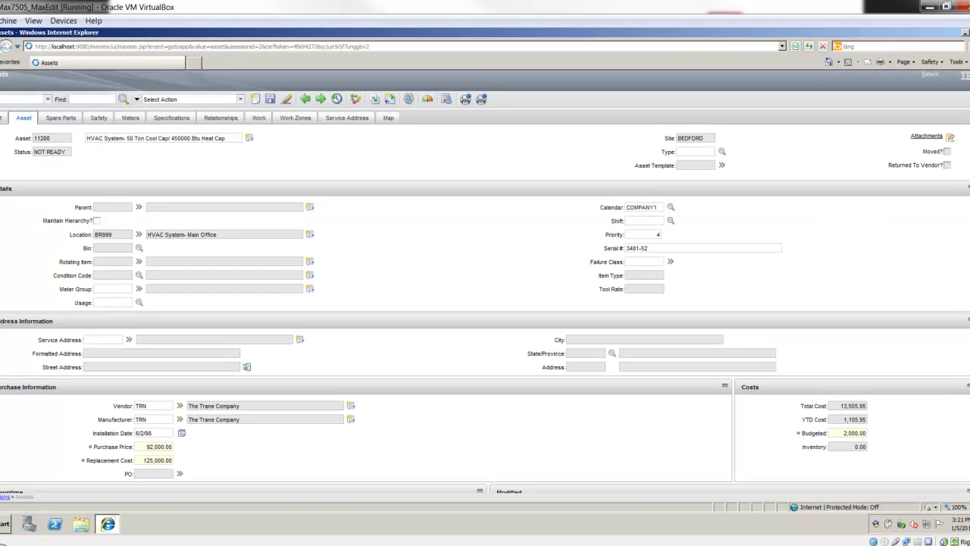
{"action": "left_click", "coordinate": [103, 234]}
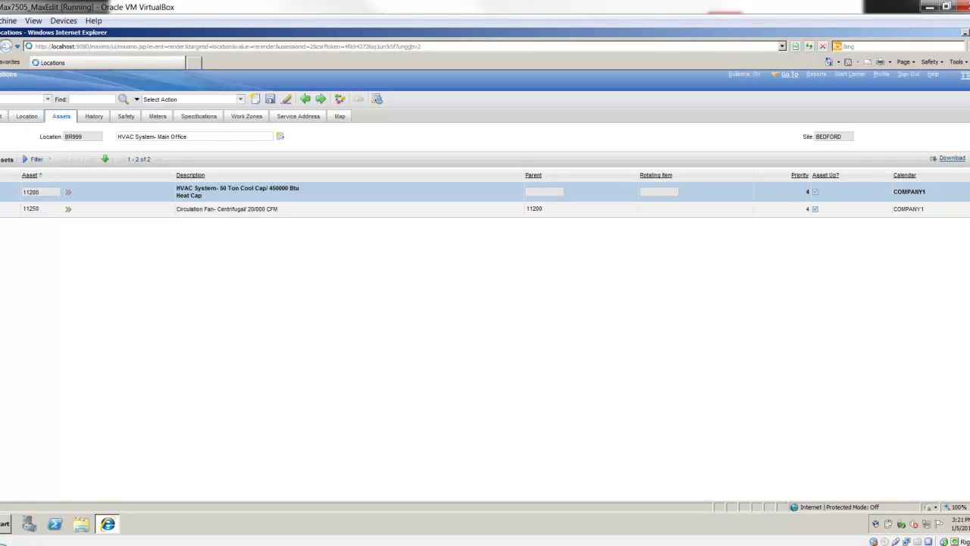
In Work Order Tracking, filter by location BR200, which returns no work orders.
{"action": "left_click", "coordinate": [789, 74]}
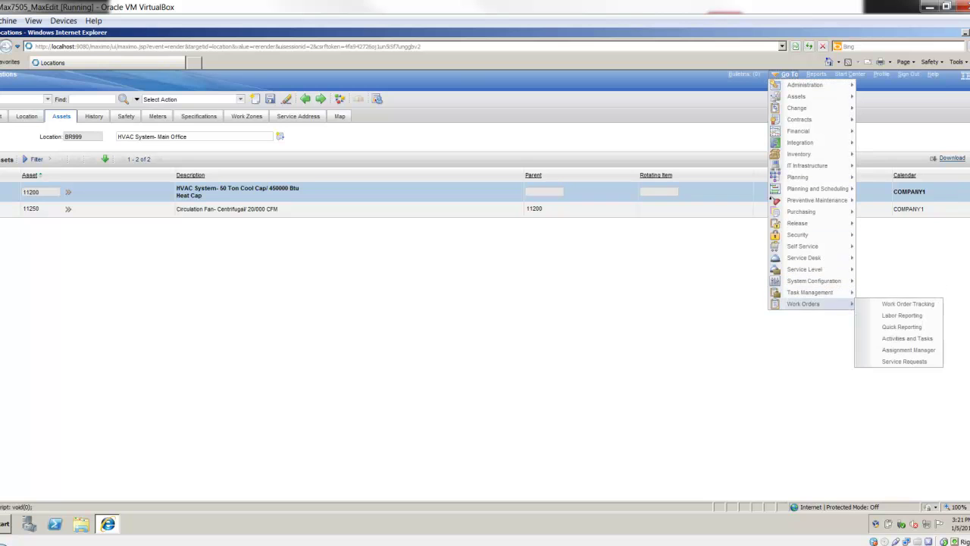
{"action": "mouse_move", "coordinate": [823, 293]}
{"action": "left_click", "coordinate": [906, 303]}
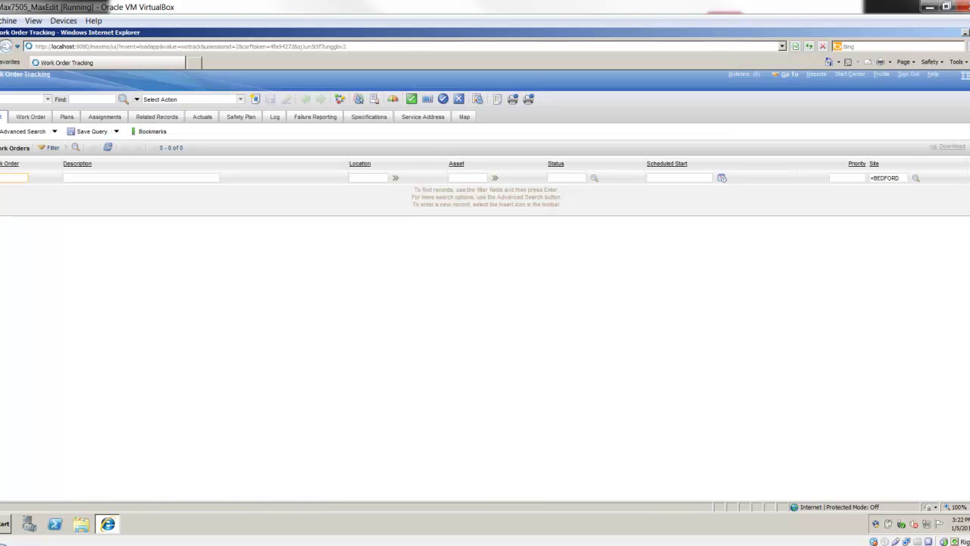
{"action": "left_click", "coordinate": [468, 177]}
{"action": "left_click", "coordinate": [368, 177]}
{"action": "type", "text": "BR200"}
{"action": "key", "text": "Return"}
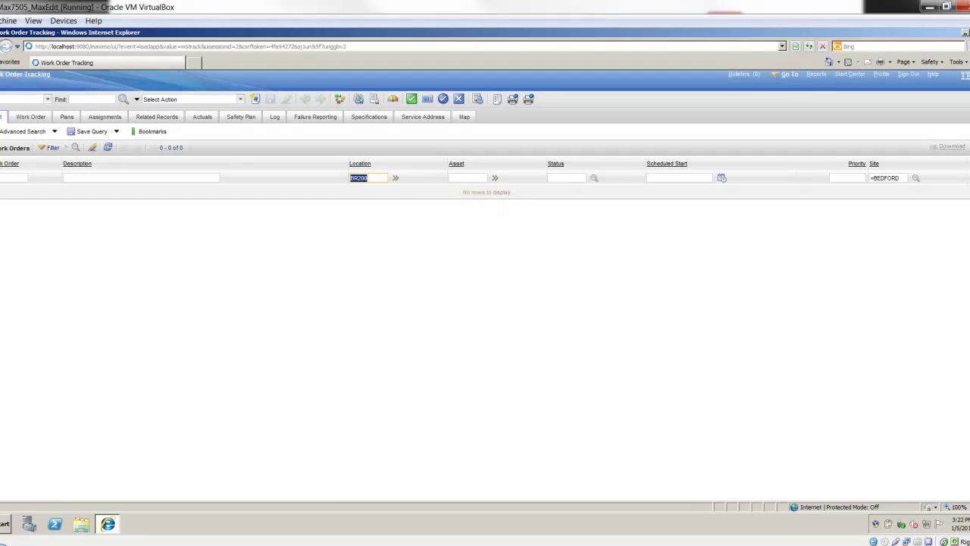
Change the Location filter to BR999, listing all 20 work orders.
{"action": "left_click", "coordinate": [368, 178]}
{"action": "key", "text": "BackSpace"}
{"action": "key", "text": "BackSpace"}
{"action": "key", "text": "BackSpace"}
{"action": "type", "text": "999"}
{"action": "key", "text": "Return"}
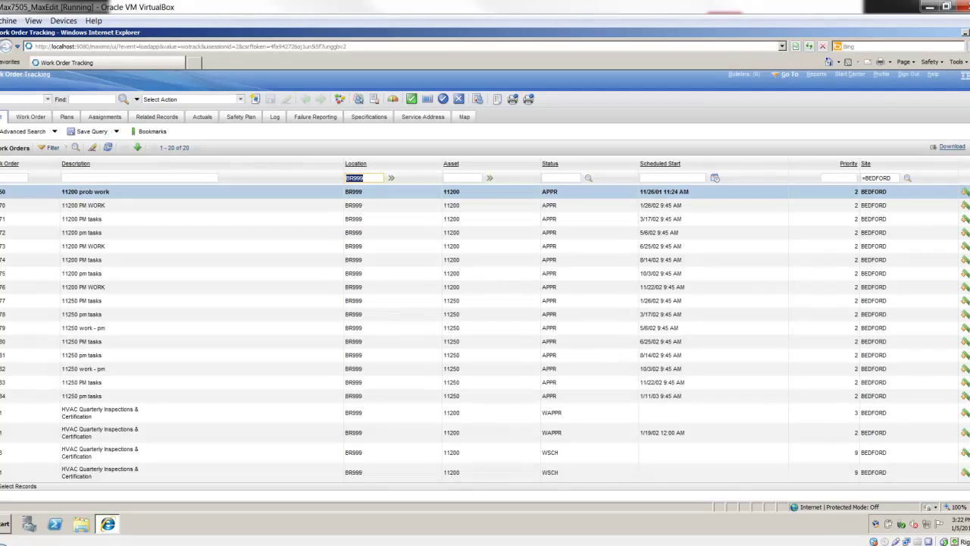
{"action": "left_click_drag", "start_coordinate": [182, 155], "coordinate": [195, 157]}
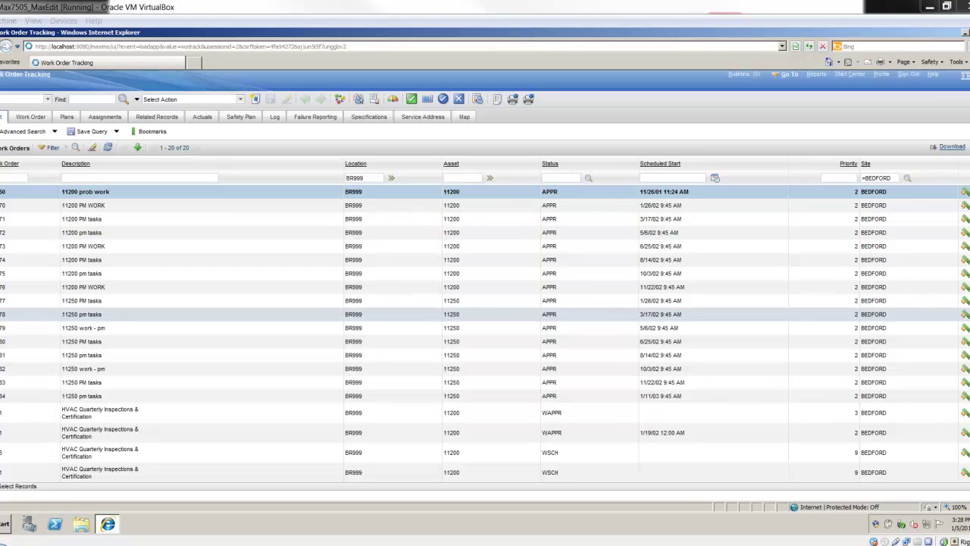
{"action": "mouse_move", "coordinate": [557, 542]}
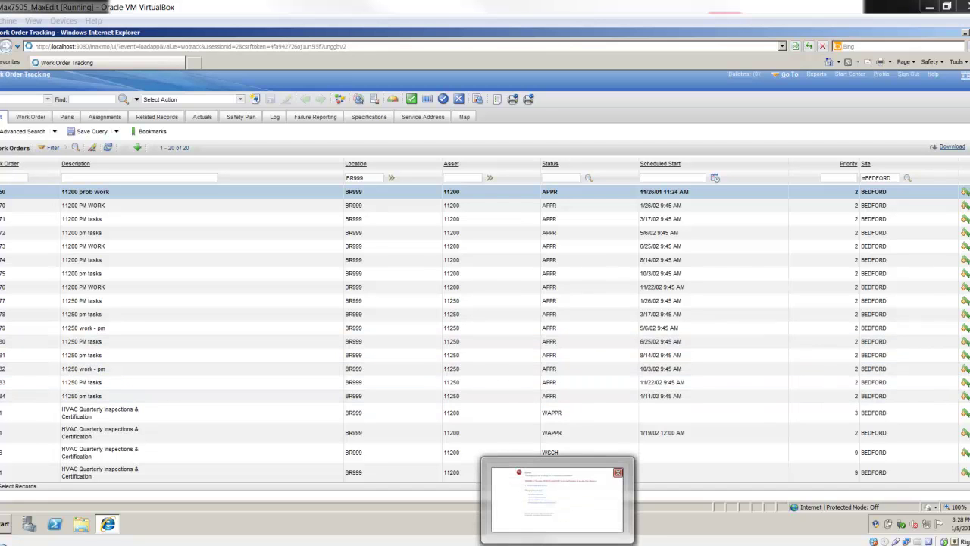